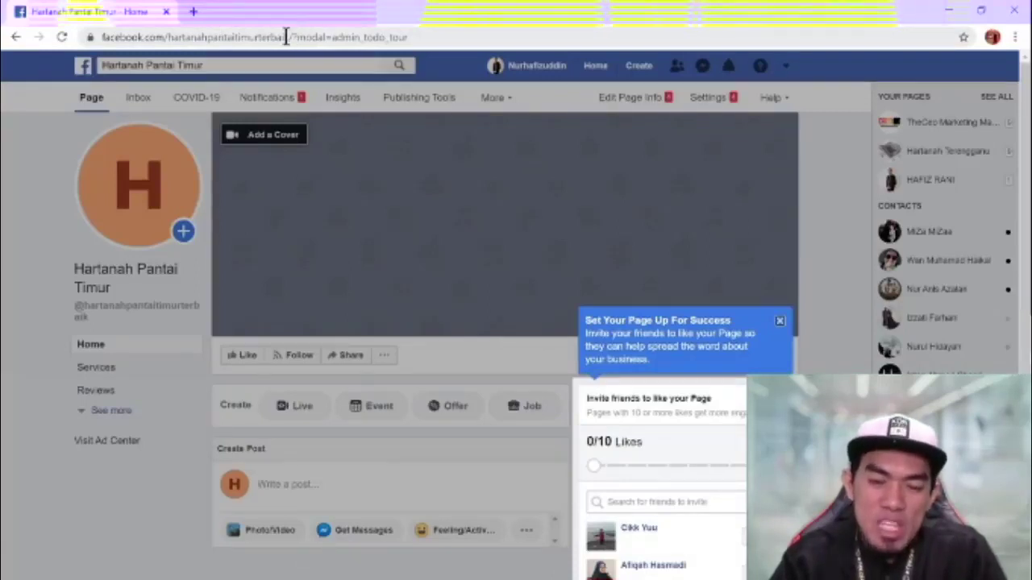
- Highlight the Page username in the browser's web address
drag(287, 37, 267, 37)
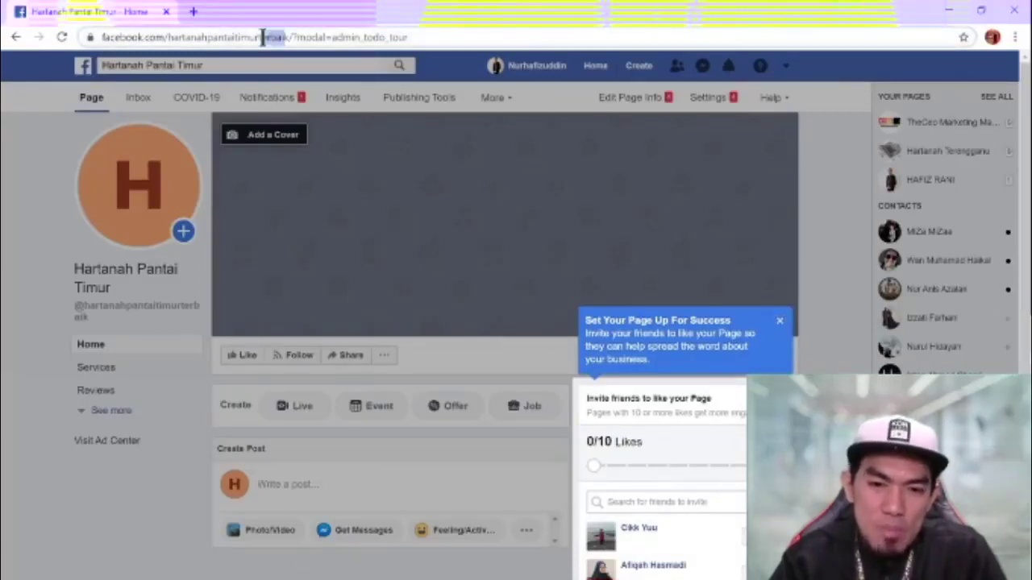
click(349, 35)
drag(348, 36, 88, 58)
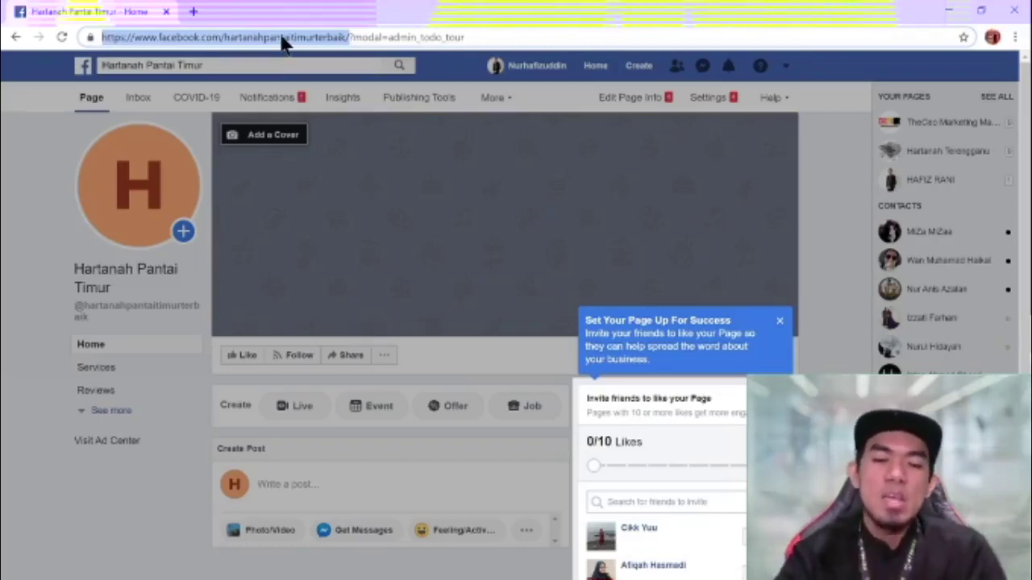
- Close the 'Set Your Page Up For Success' popup and go to the Page's Settings
click(818, 282)
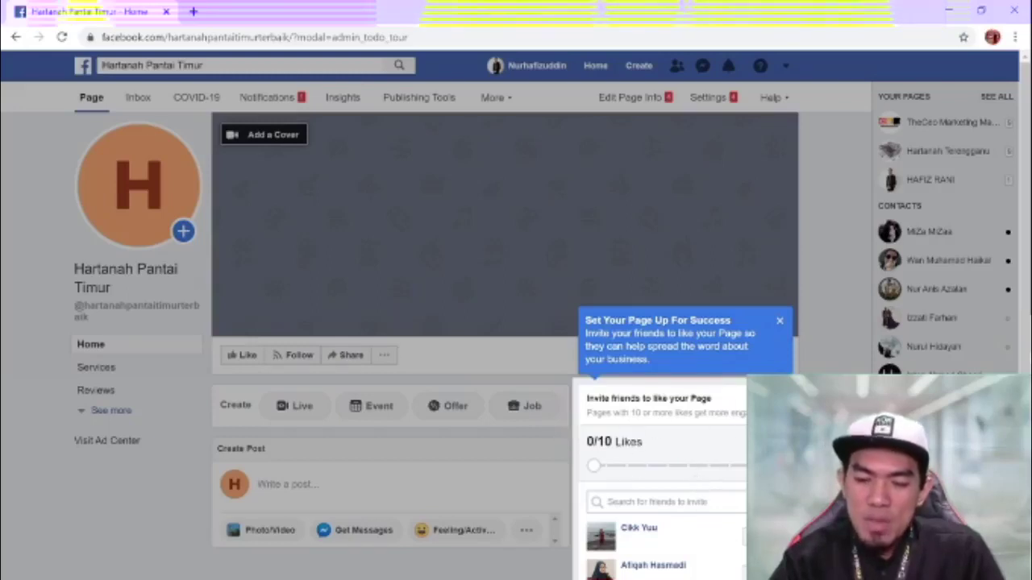
click(778, 323)
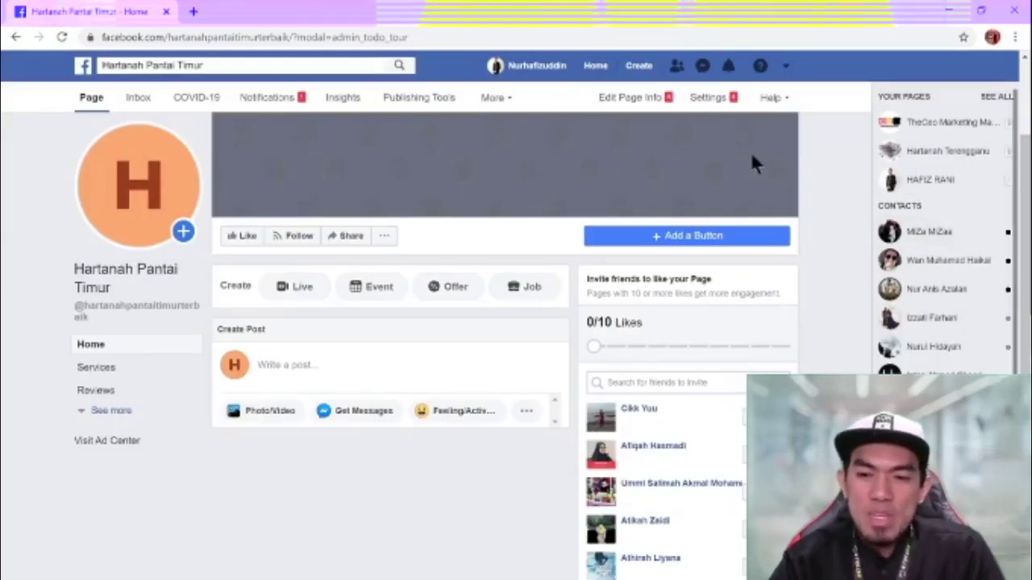
click(703, 100)
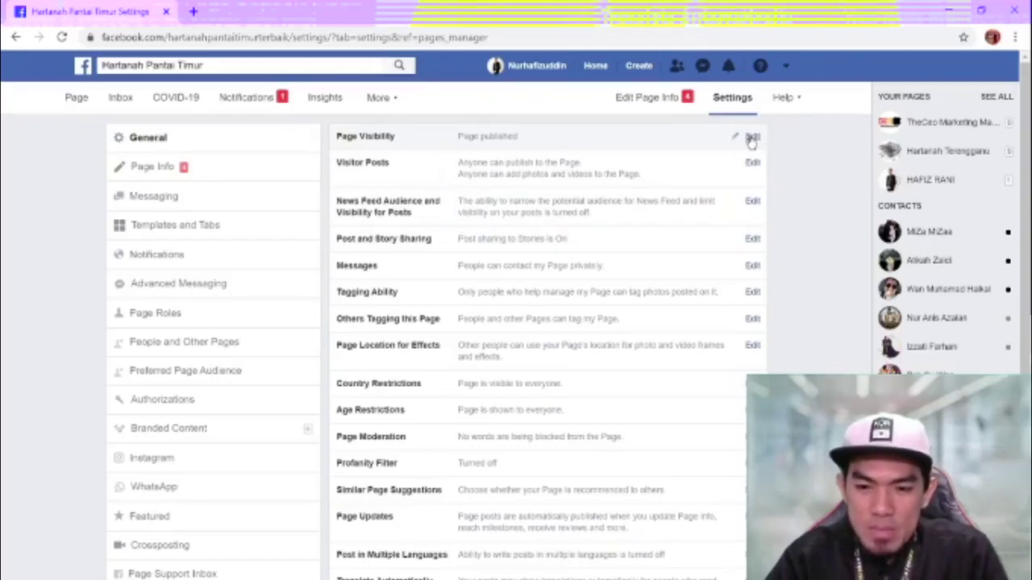
- Show the Page Visibility choices, trying unpublished before leaving it set to published
click(753, 138)
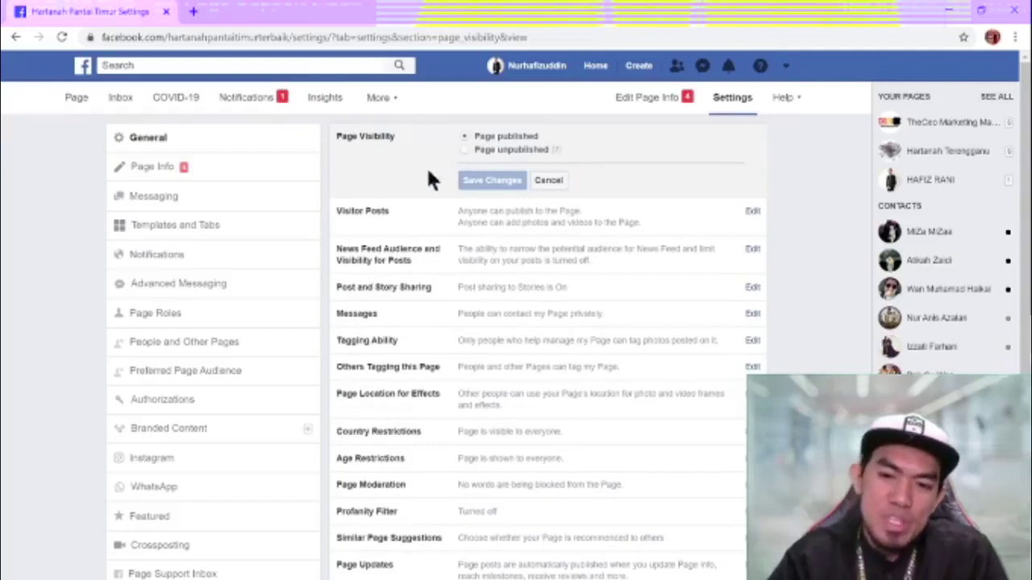
click(466, 151)
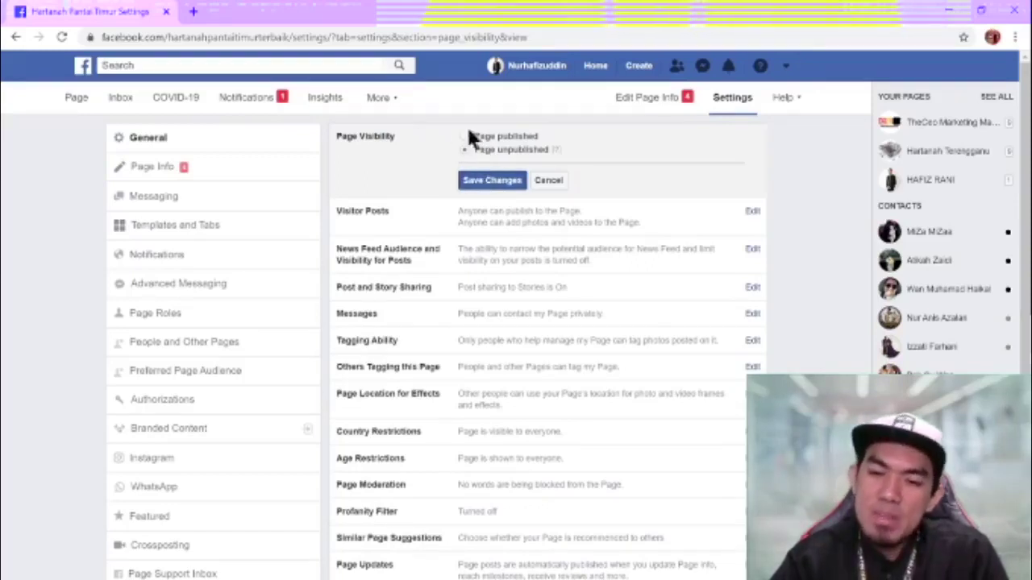
click(463, 136)
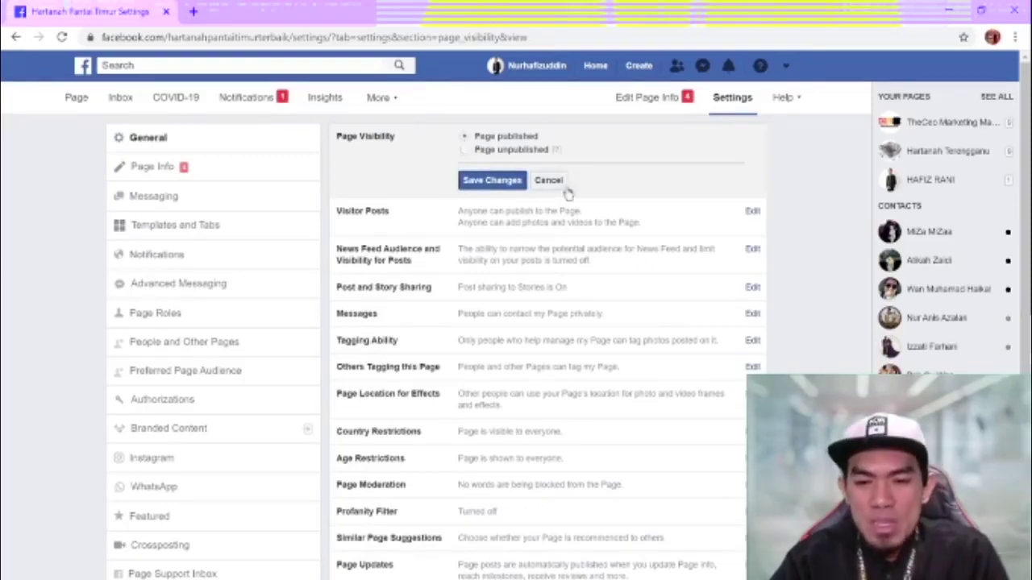
click(997, 151)
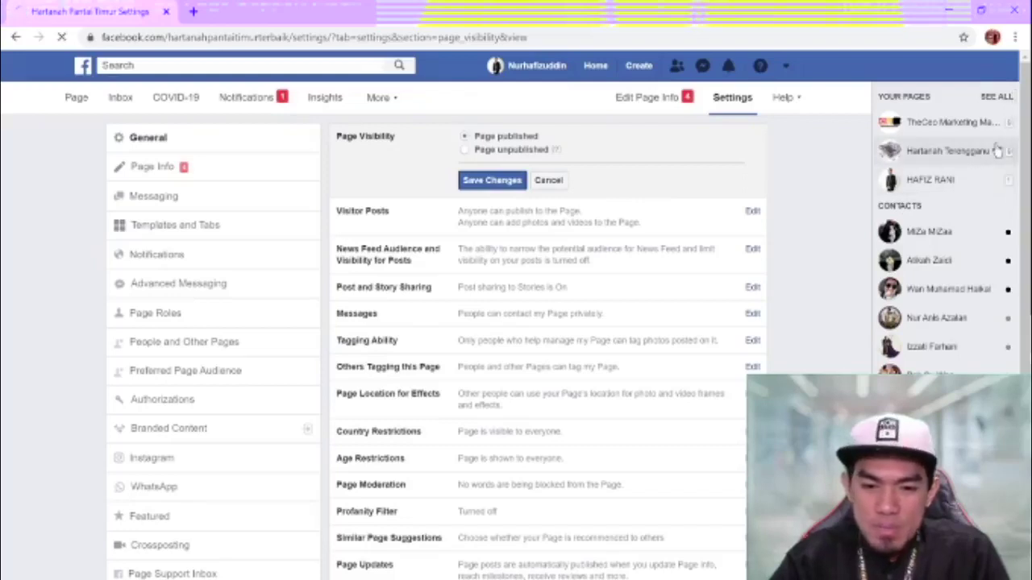
mouse_move(995, 180)
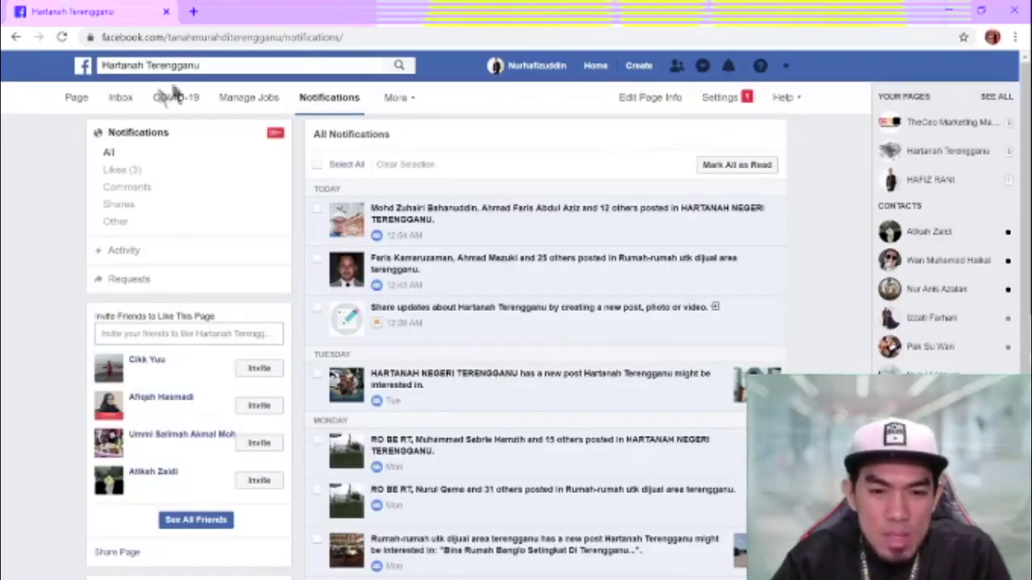
click(16, 38)
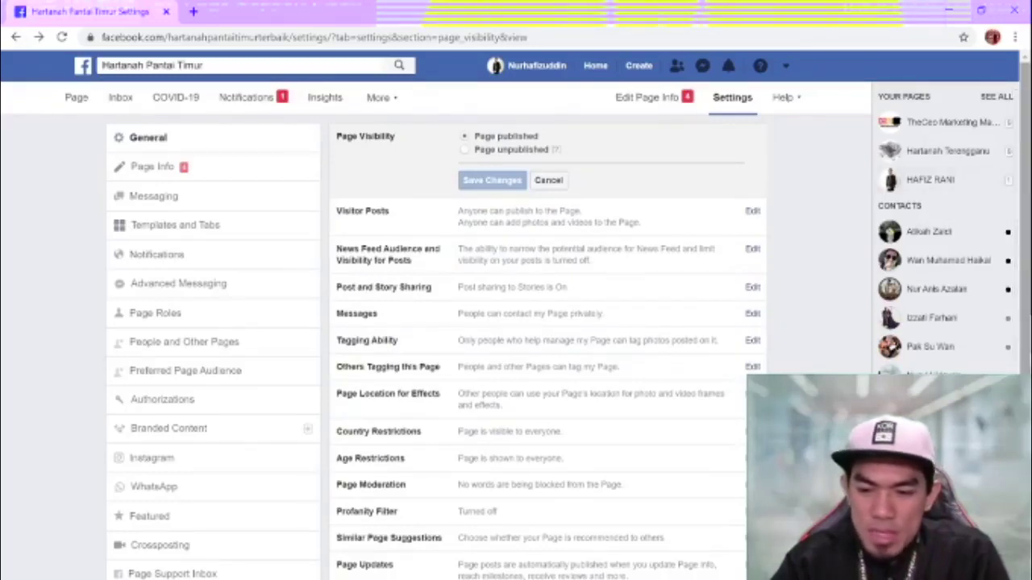
- Add Malaysia under Country Restrictions, show the Page only to viewers there, and save
scroll(532, 347, down, 3)
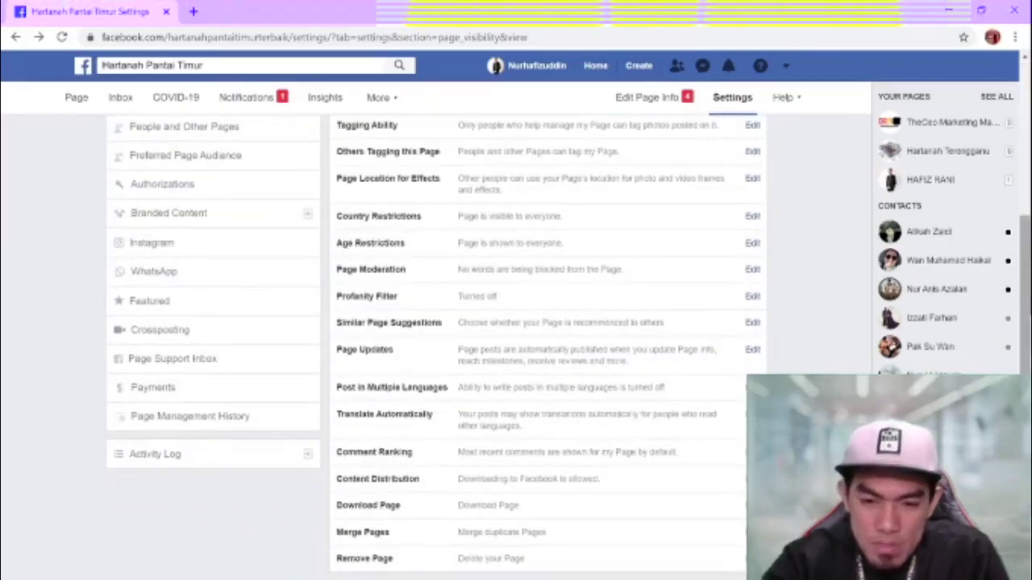
scroll(532, 347, up, 1)
scroll(532, 347, up, 1)
scroll(532, 347, up, 1)
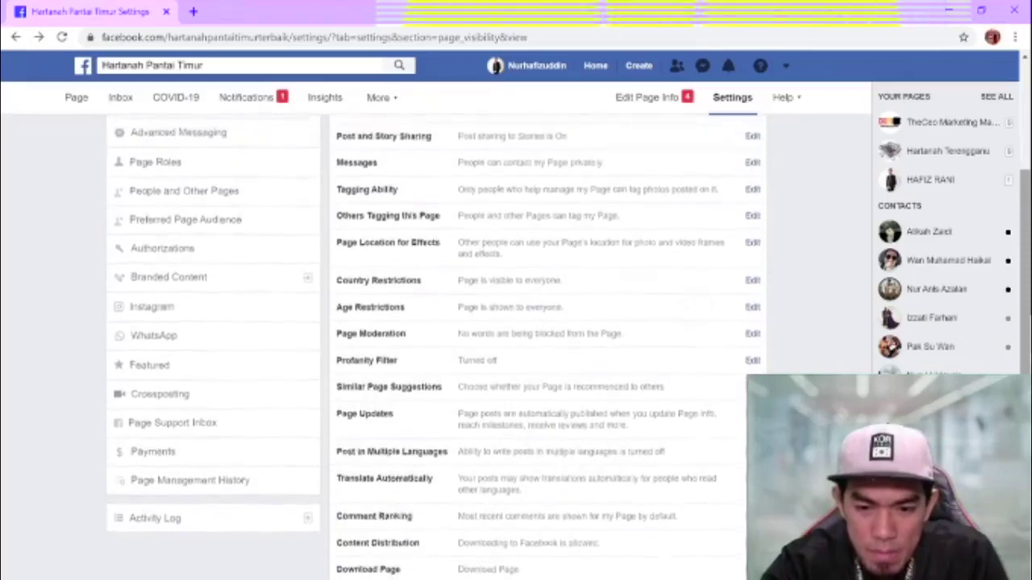
scroll(533, 347, up, 2)
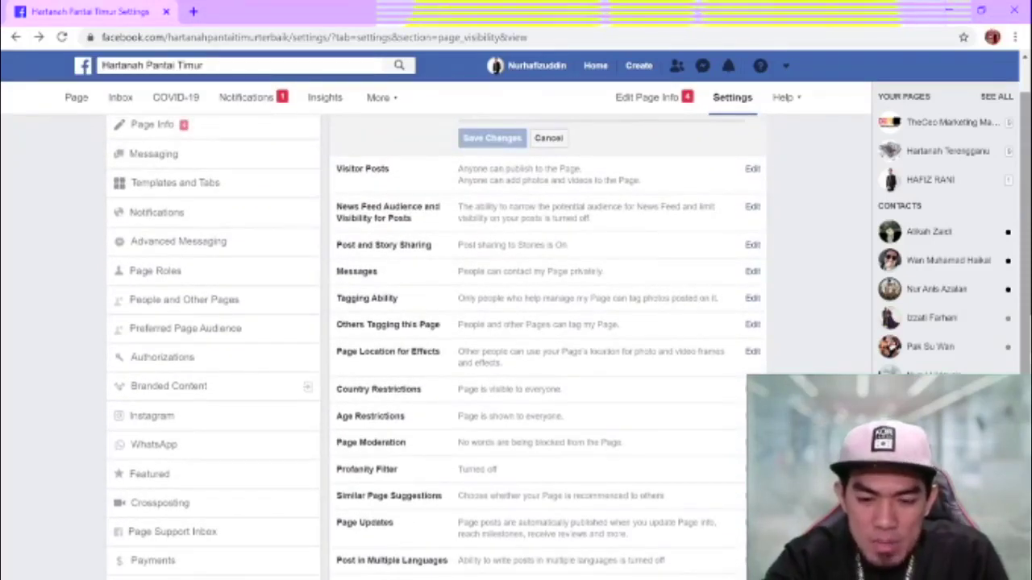
click(735, 389)
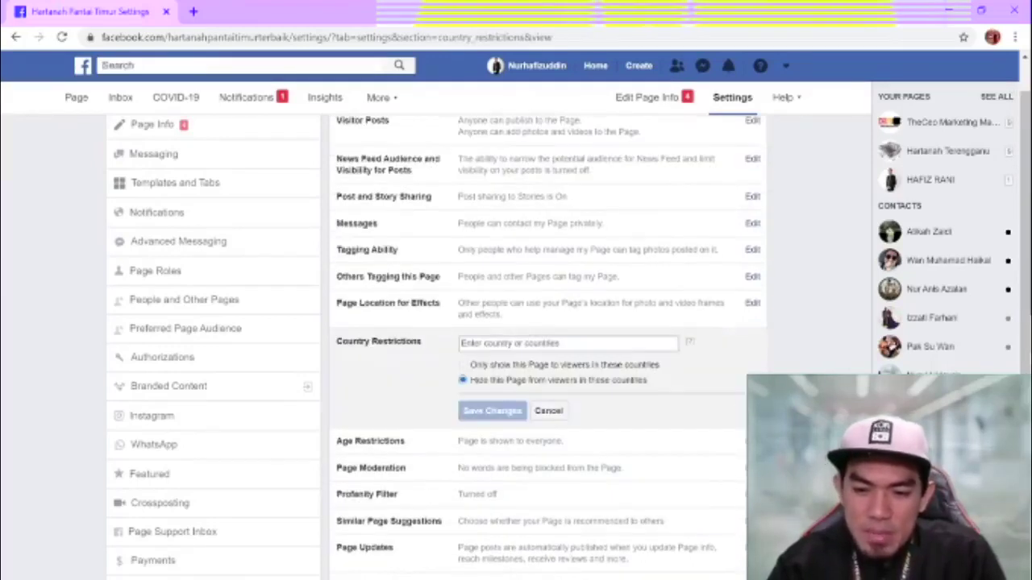
click(496, 342)
text(malays)
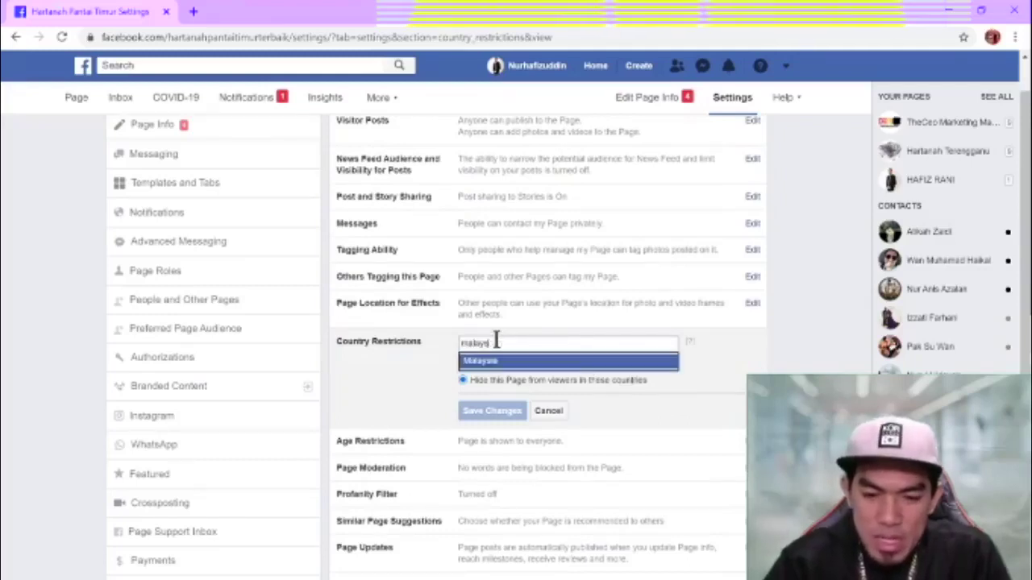
text(ia)
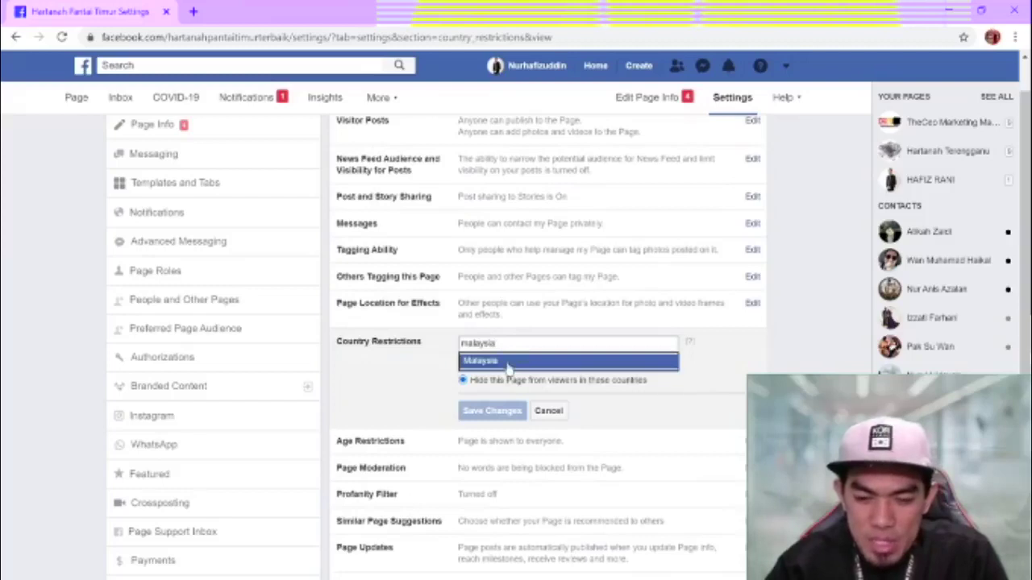
click(507, 362)
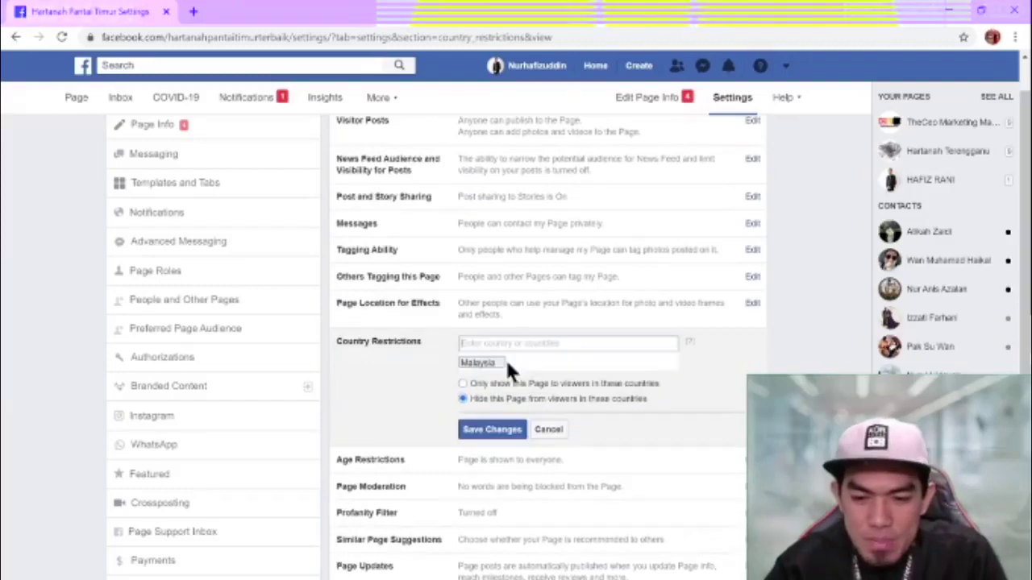
click(463, 385)
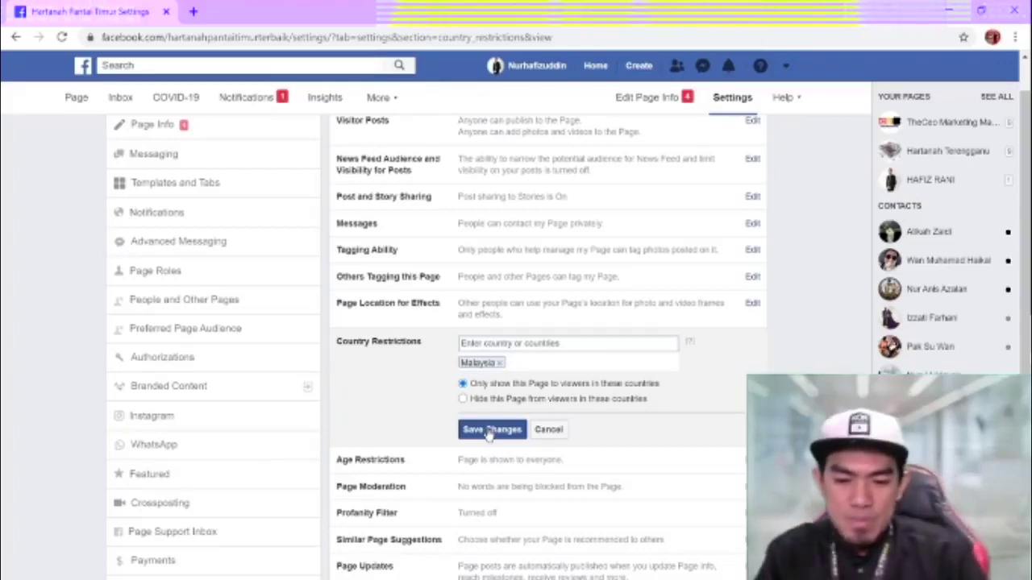
click(491, 432)
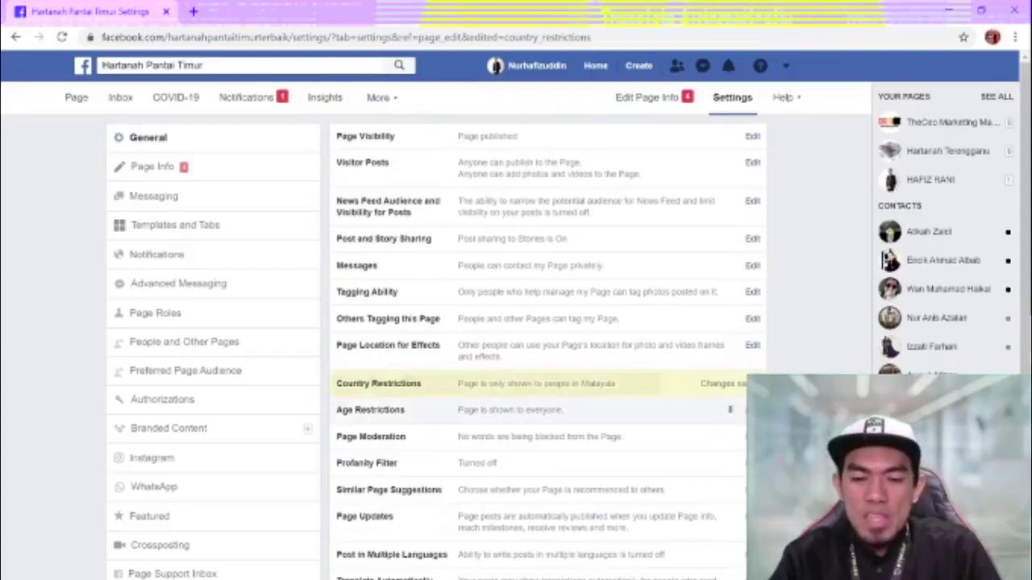
- Check the Age Restrictions list and leave it set to Public
click(752, 409)
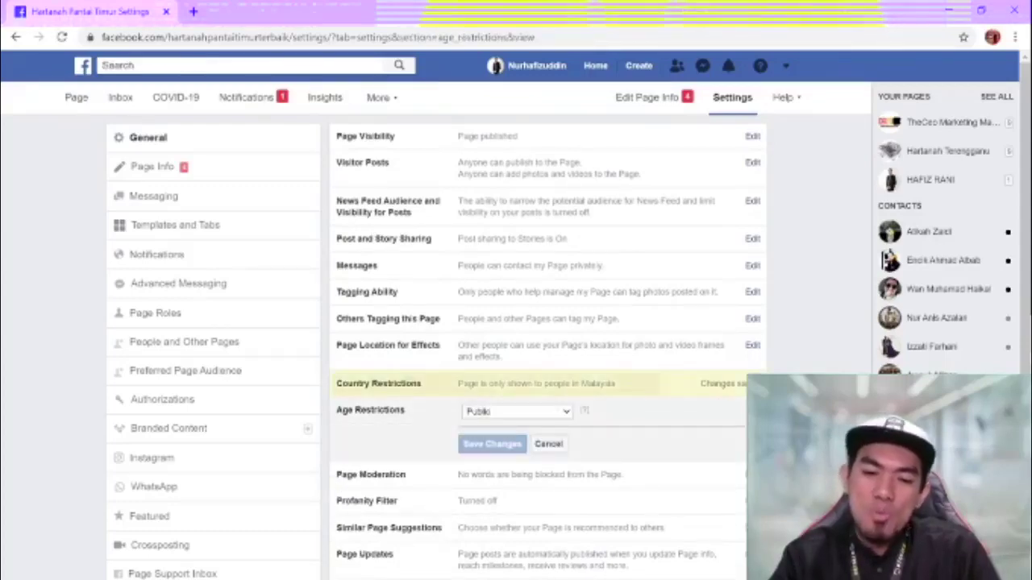
click(553, 412)
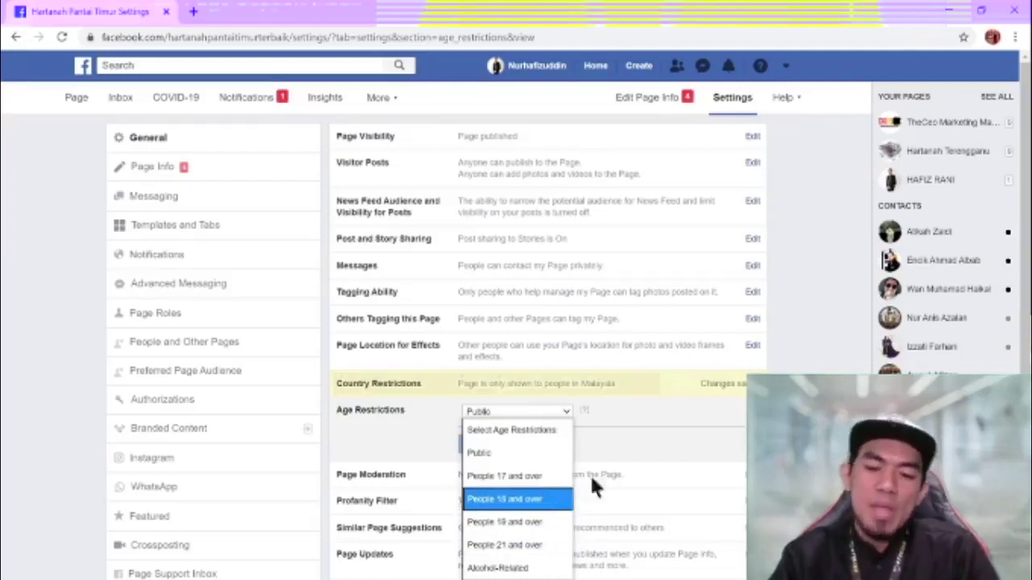
key(Escape)
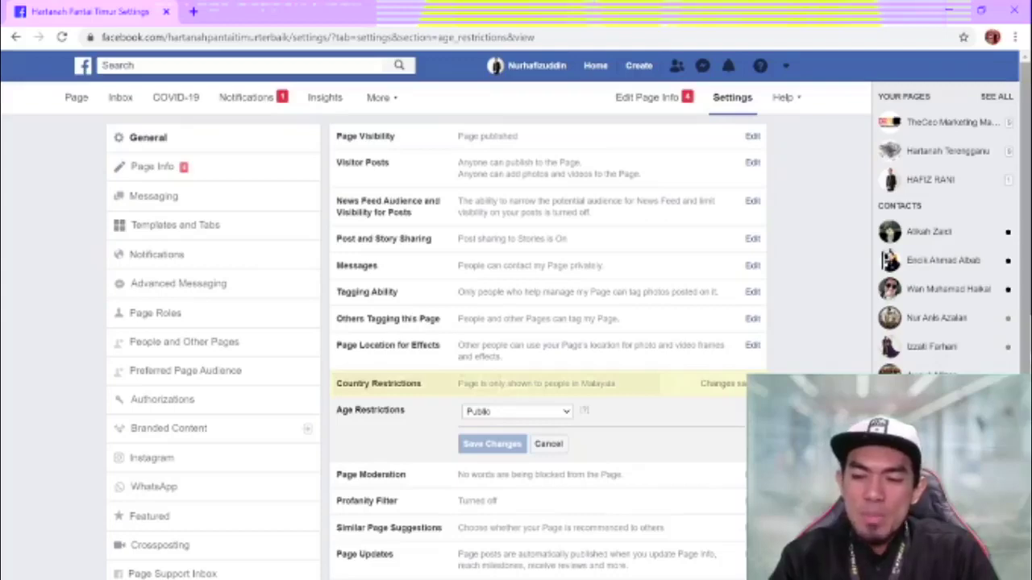
- Open the Comment Ranking setting for editing
scroll(516, 323, down, 2)
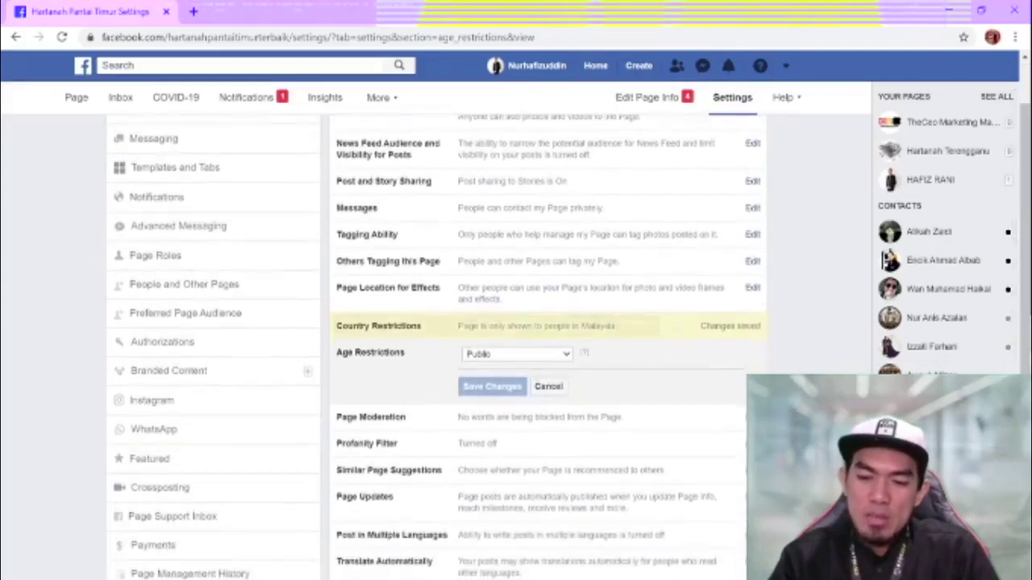
scroll(516, 323, down, 1)
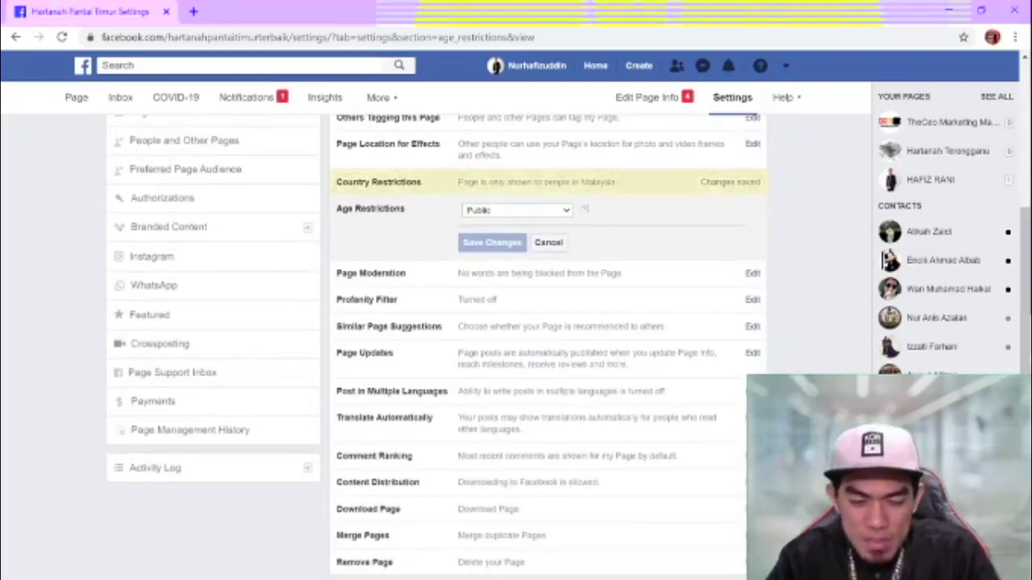
scroll(516, 323, down, 1)
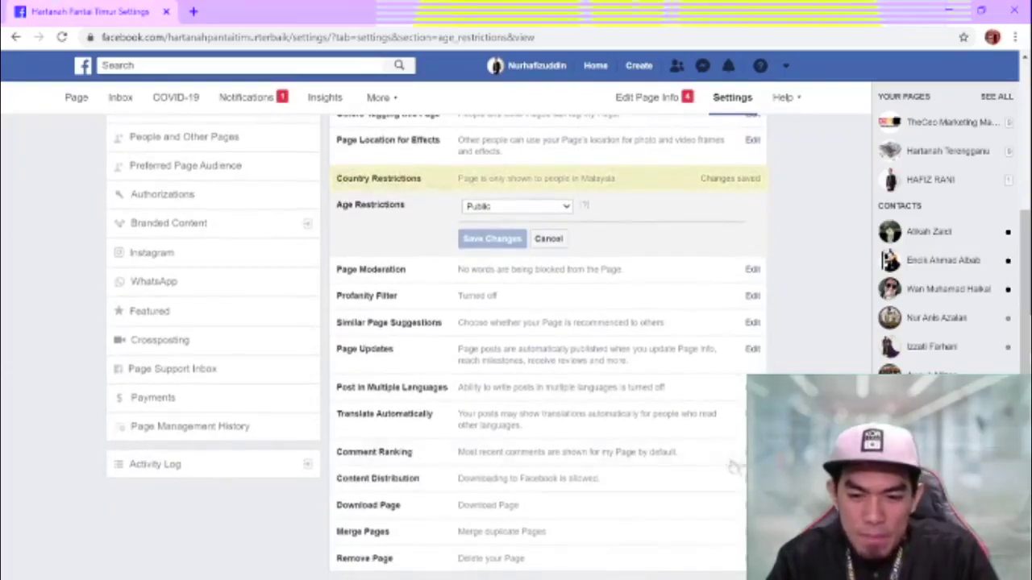
click(516, 451)
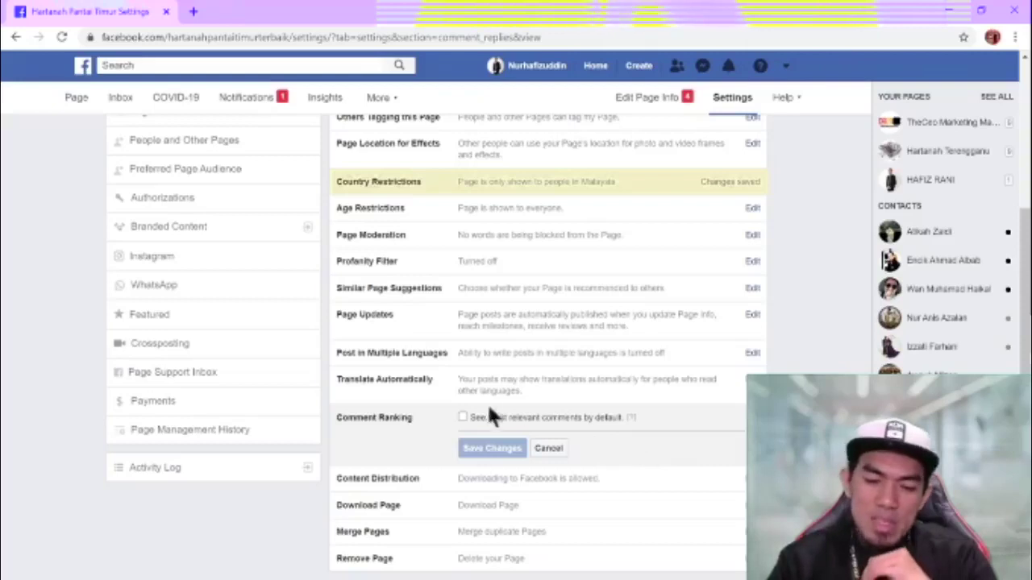
- Turn on 'See most relevant comments by default' and save the change
click(462, 418)
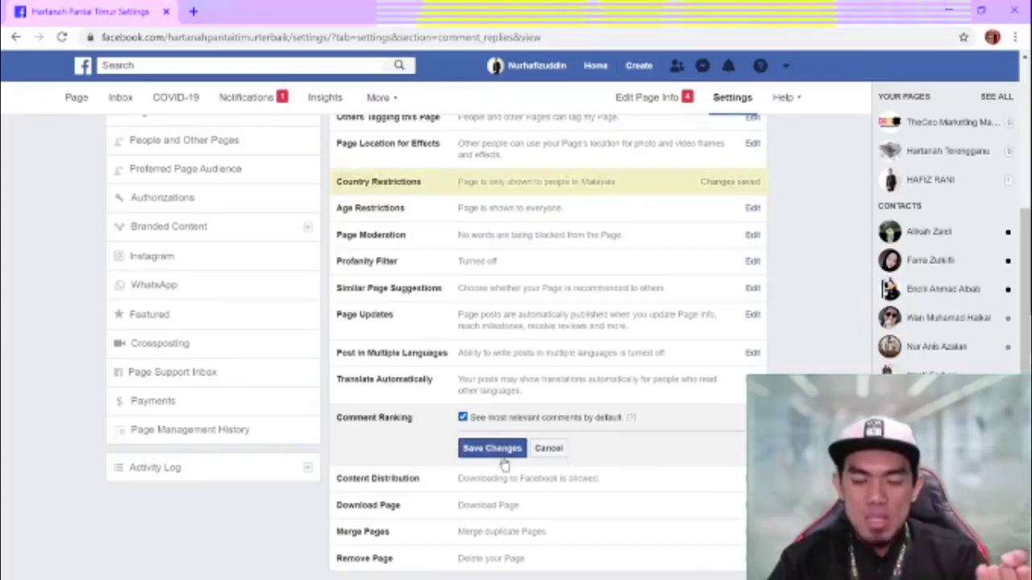
click(501, 453)
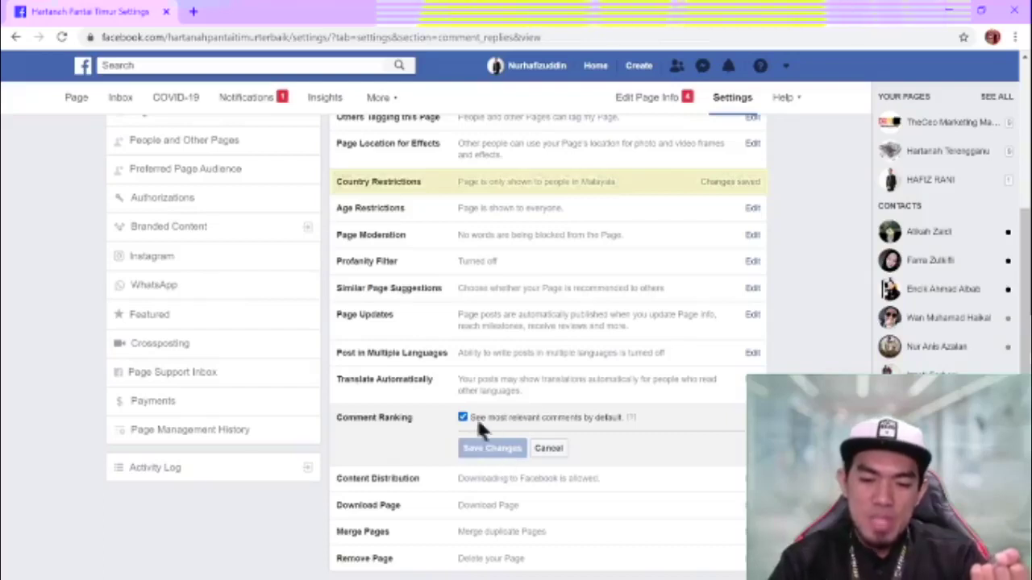
click(495, 453)
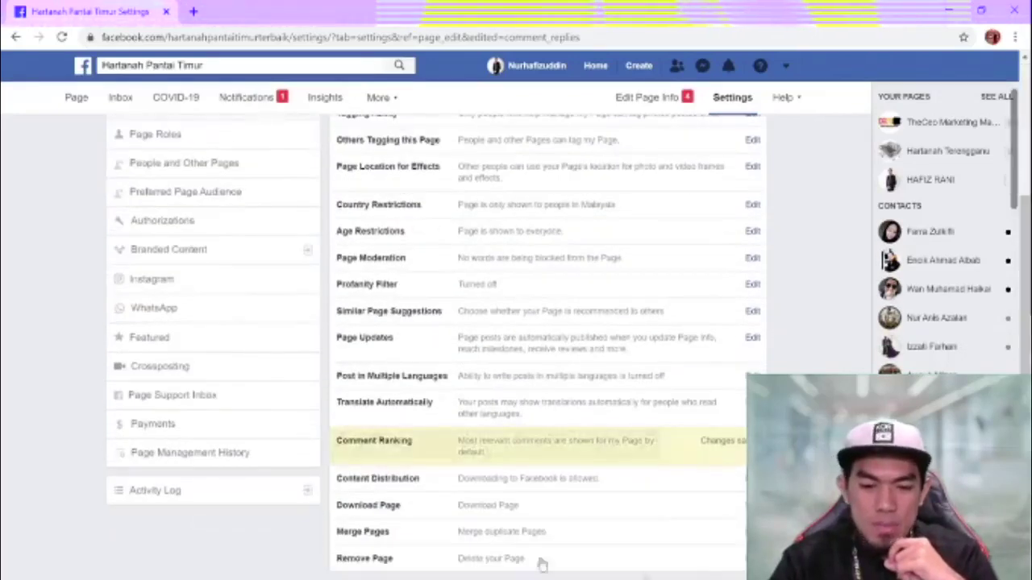
- Go to the Page Info section of the settings
scroll(403, 184, up, 3)
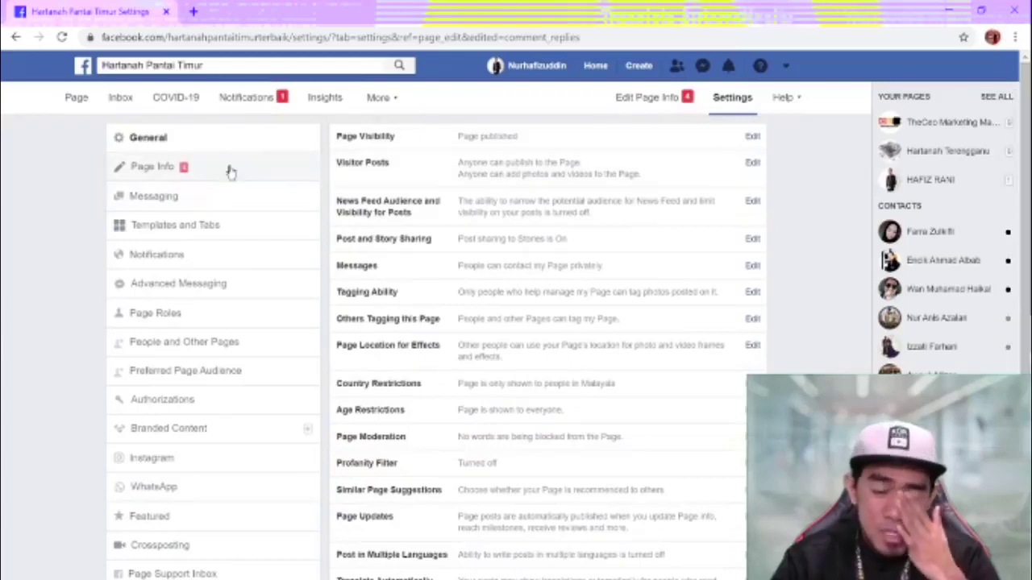
click(230, 169)
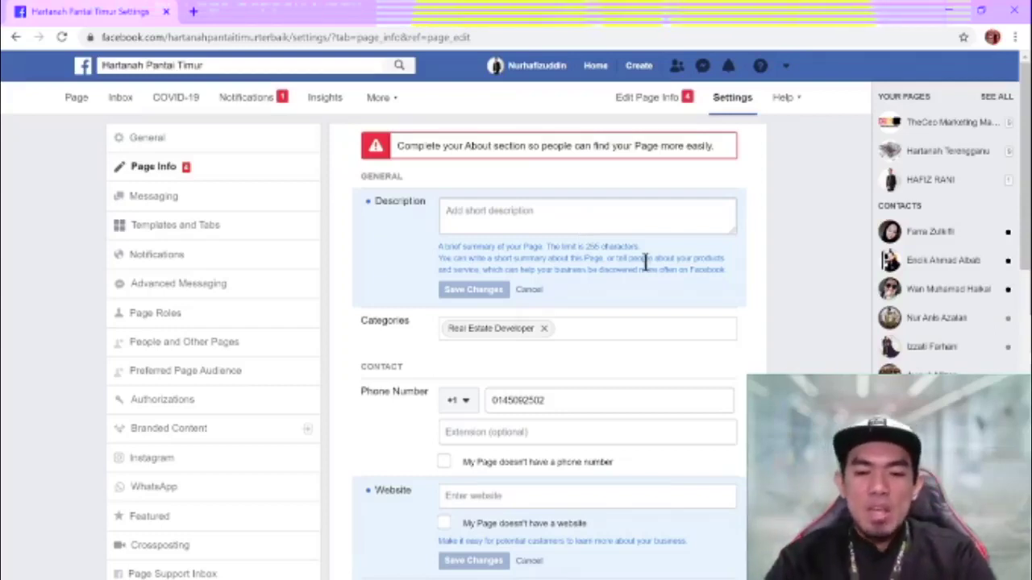
- Add Property Management Company as a second category via 'propert' and save
click(586, 330)
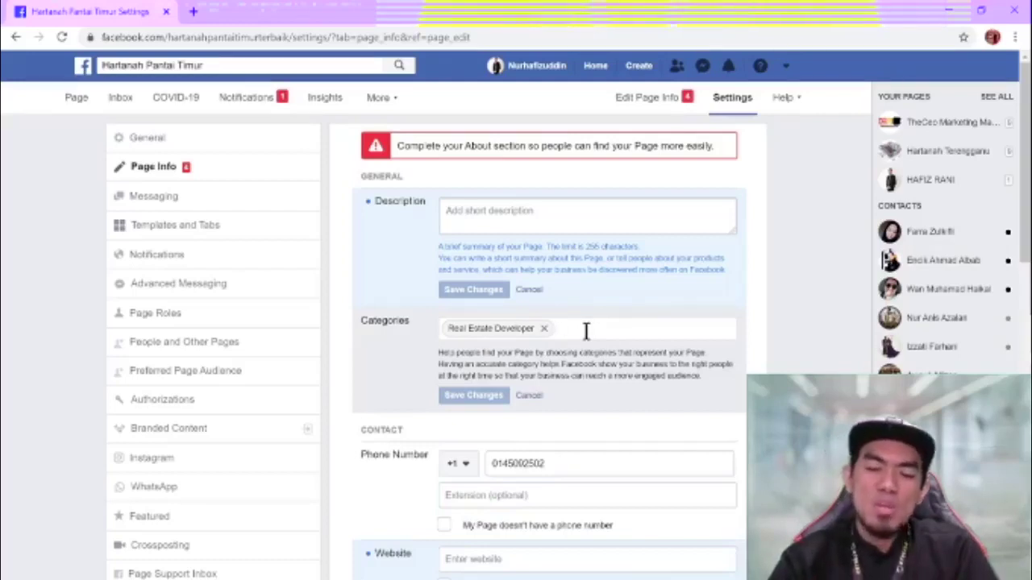
text(pro)
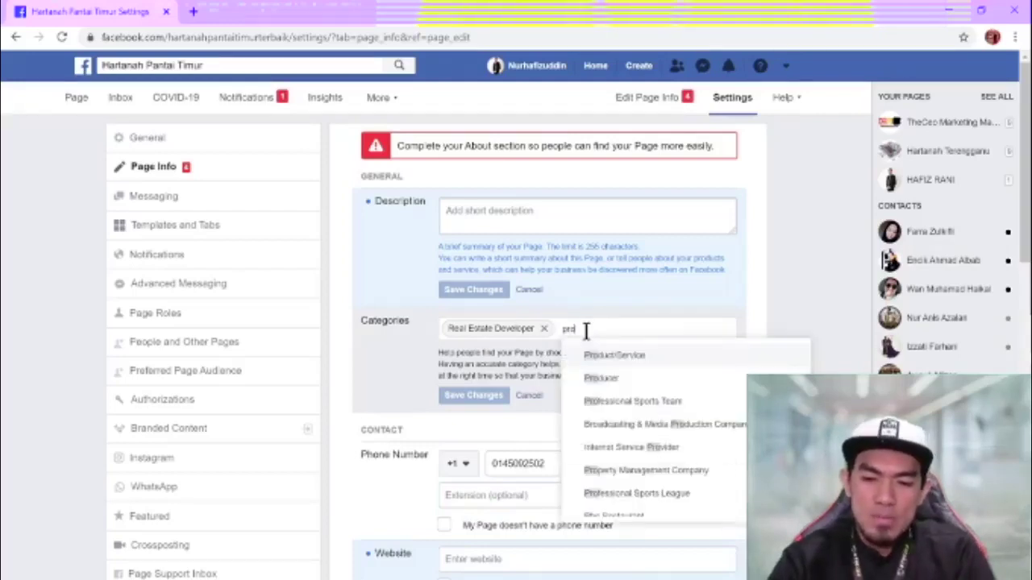
text(pert)
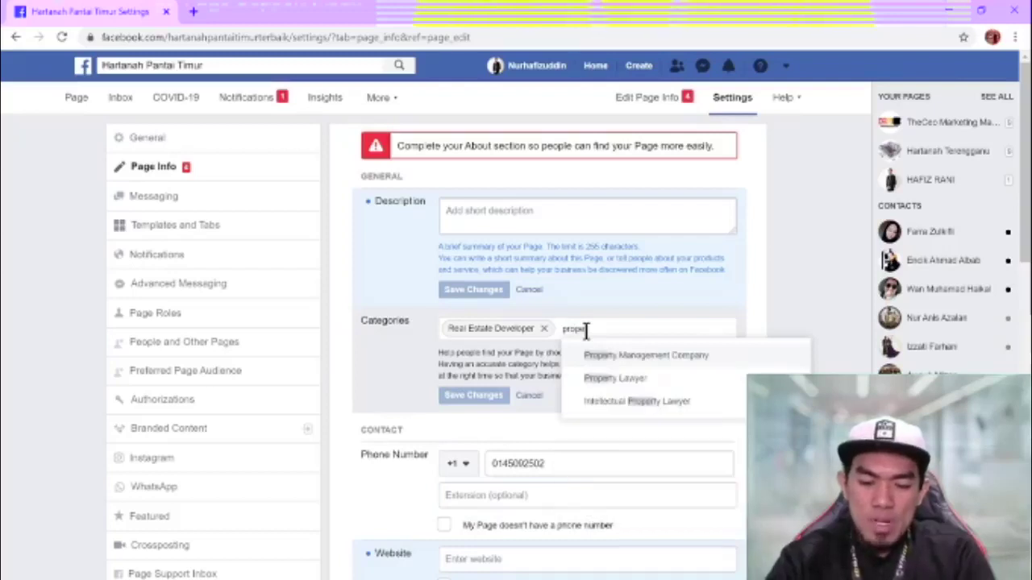
click(640, 357)
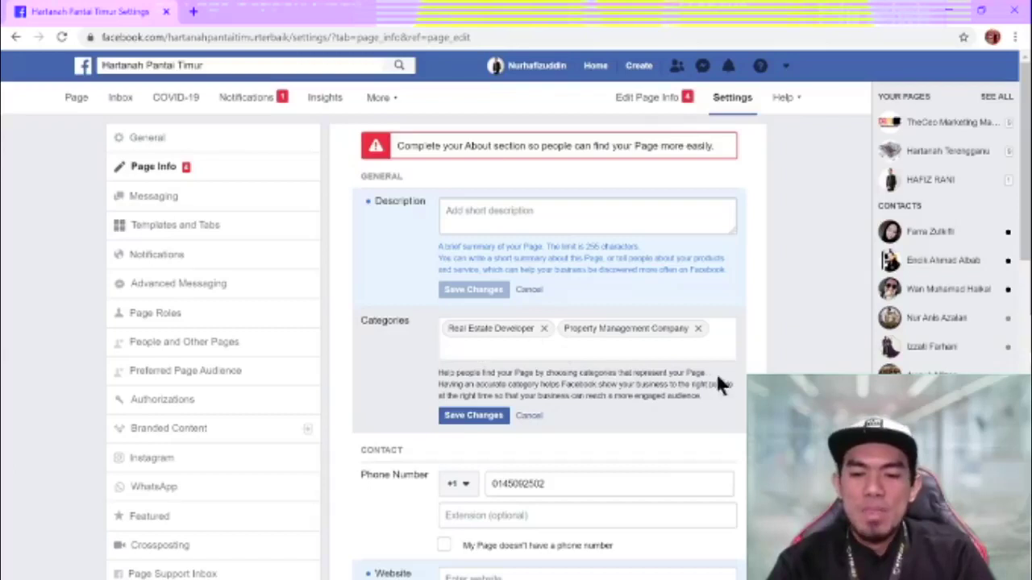
click(473, 416)
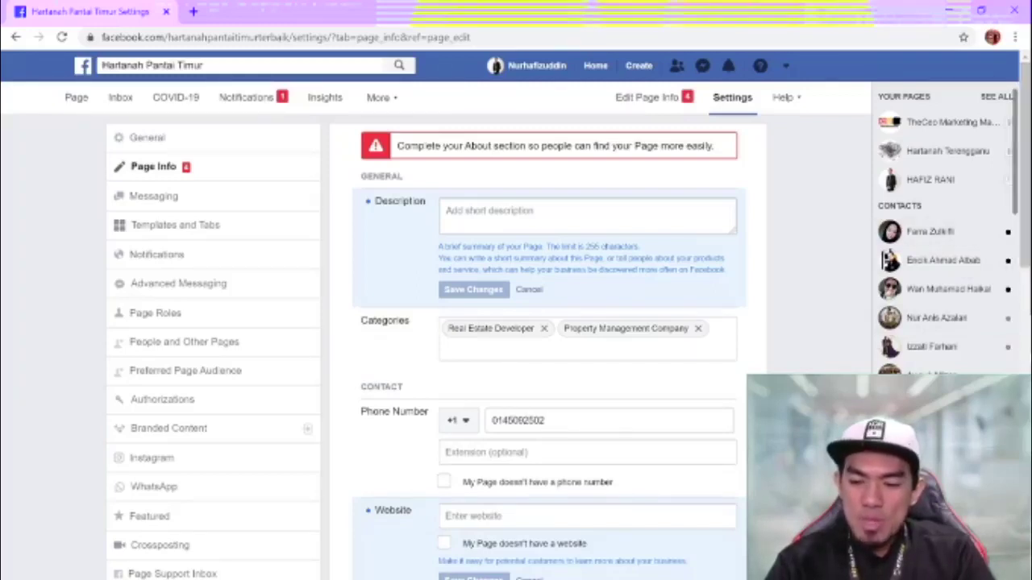
scroll(548, 347, down, 3)
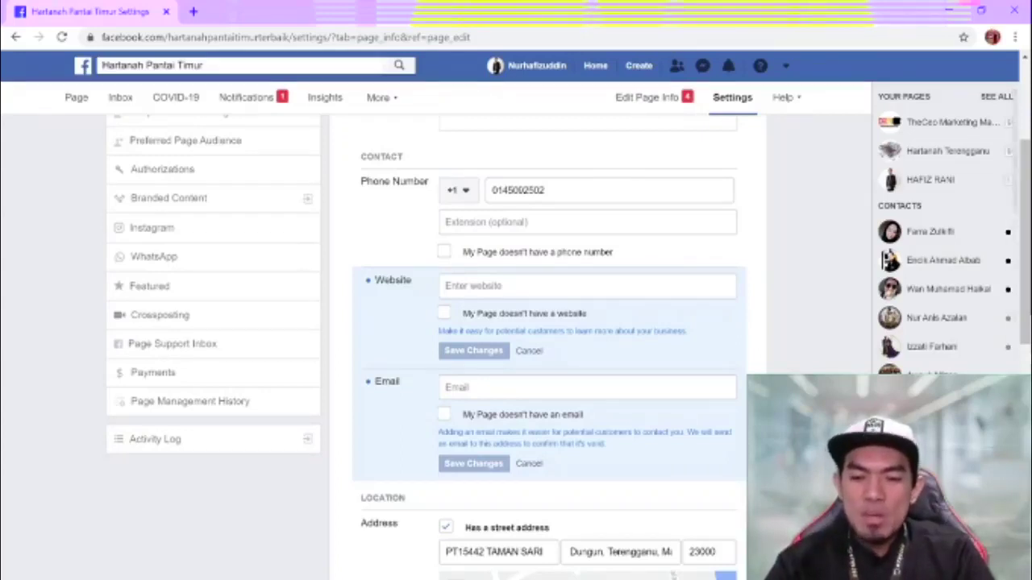
scroll(548, 346, down, 10)
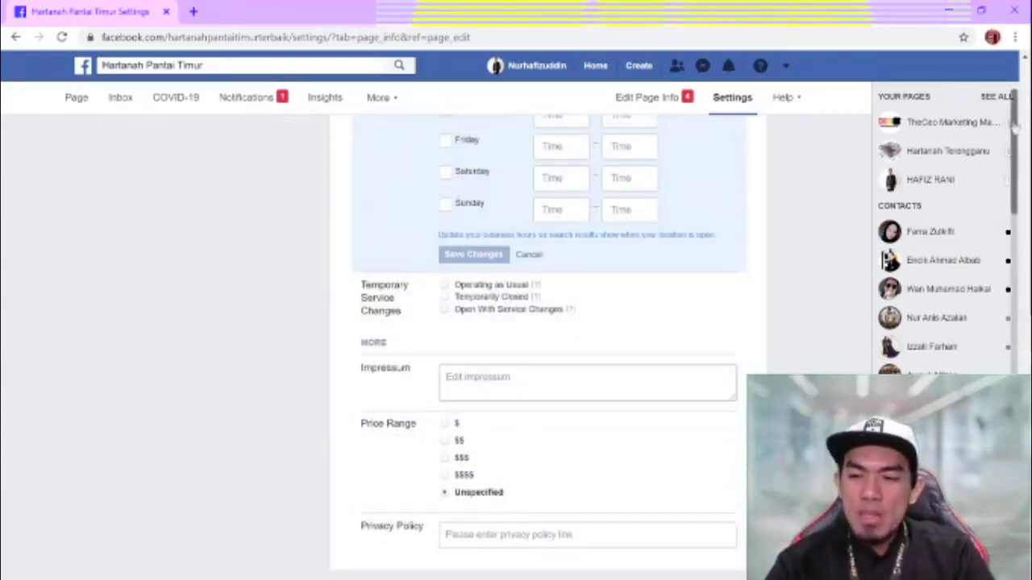
scroll(548, 347, up, 4)
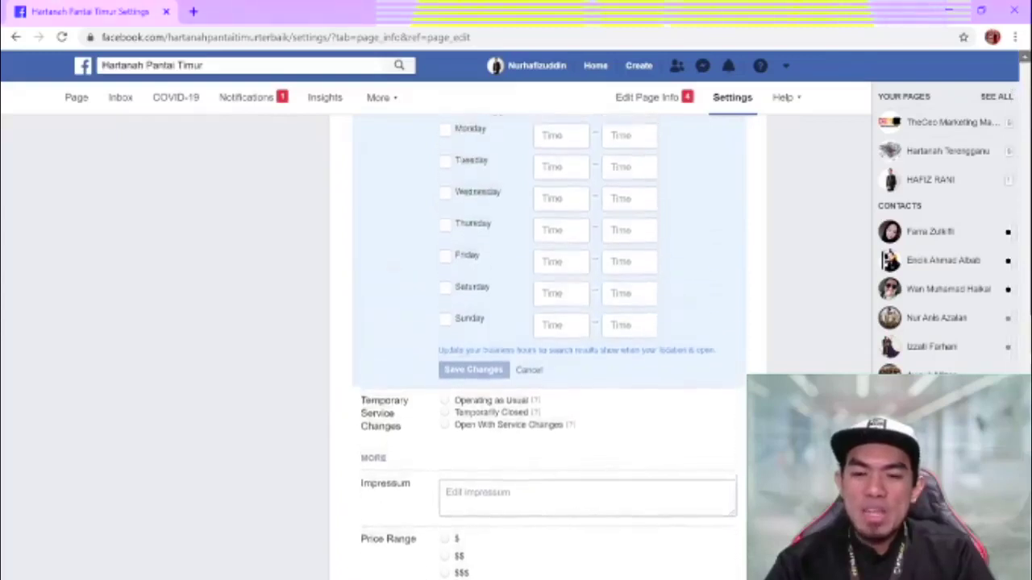
scroll(548, 346, up, 3)
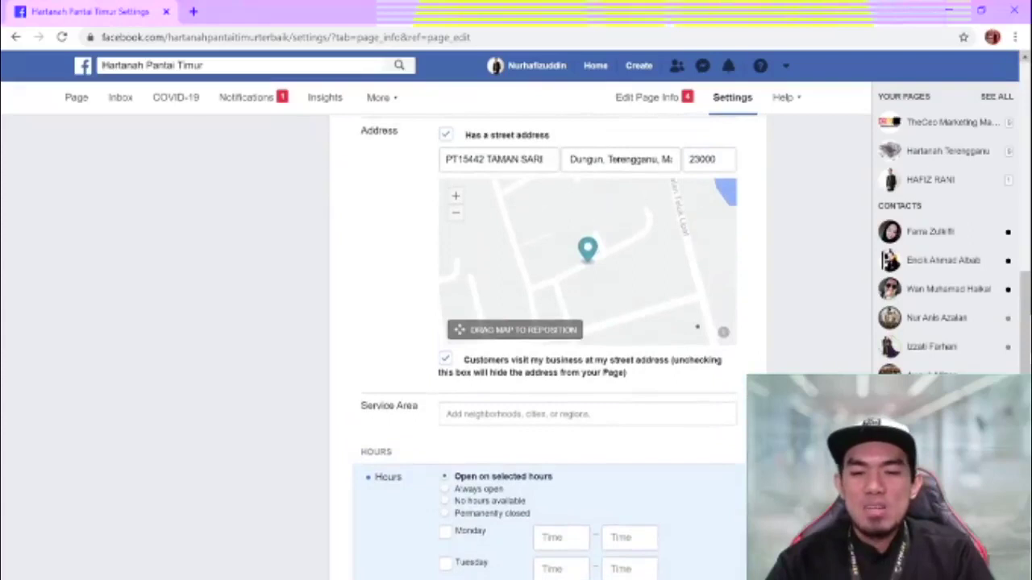
scroll(548, 346, up, 3)
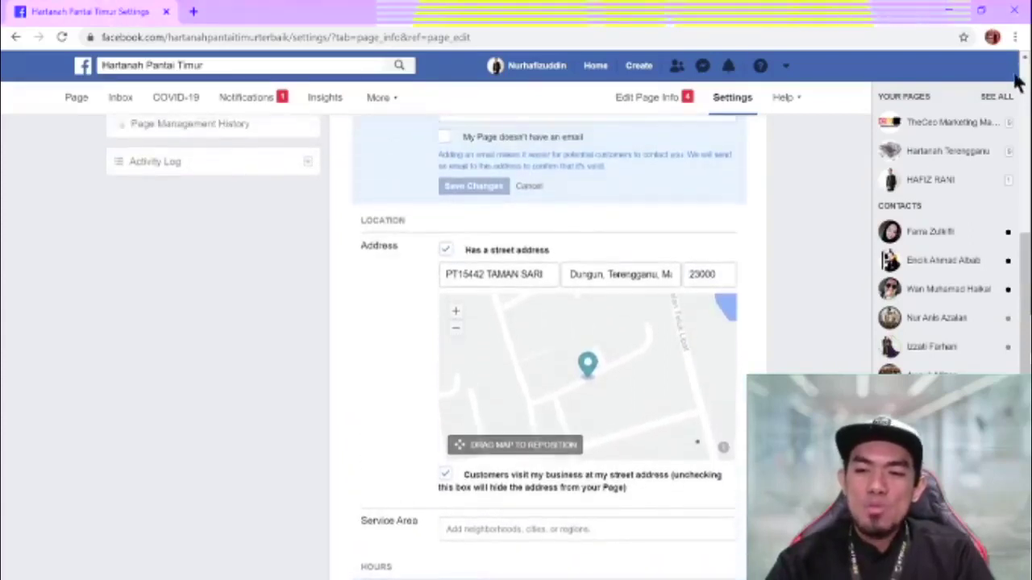
scroll(1026, 65, up, 2)
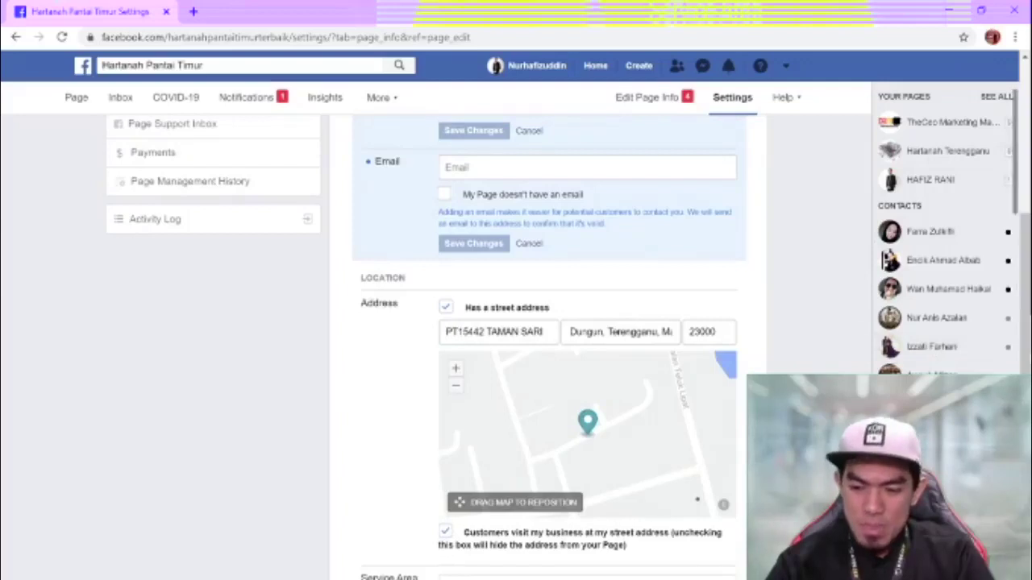
scroll(548, 346, down, 2)
scroll(548, 347, down, 3)
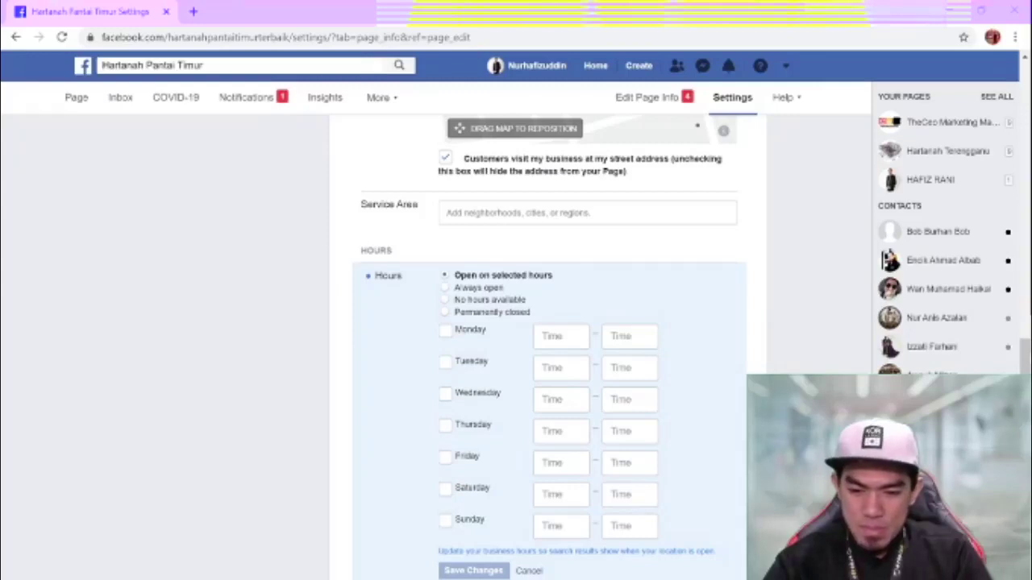
scroll(549, 346, down, 4)
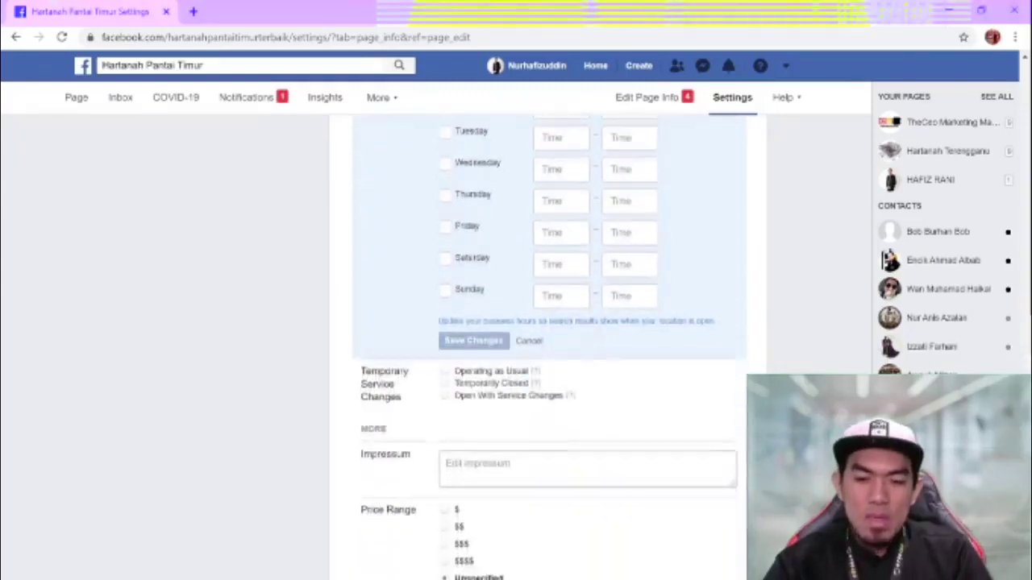
scroll(539, 347, down, 1)
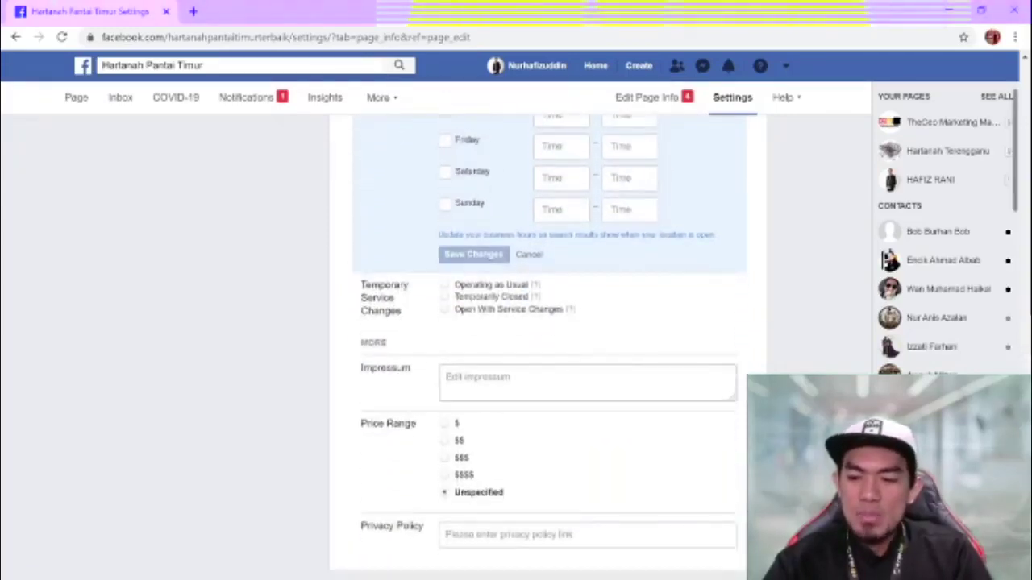
scroll(549, 346, up, 6)
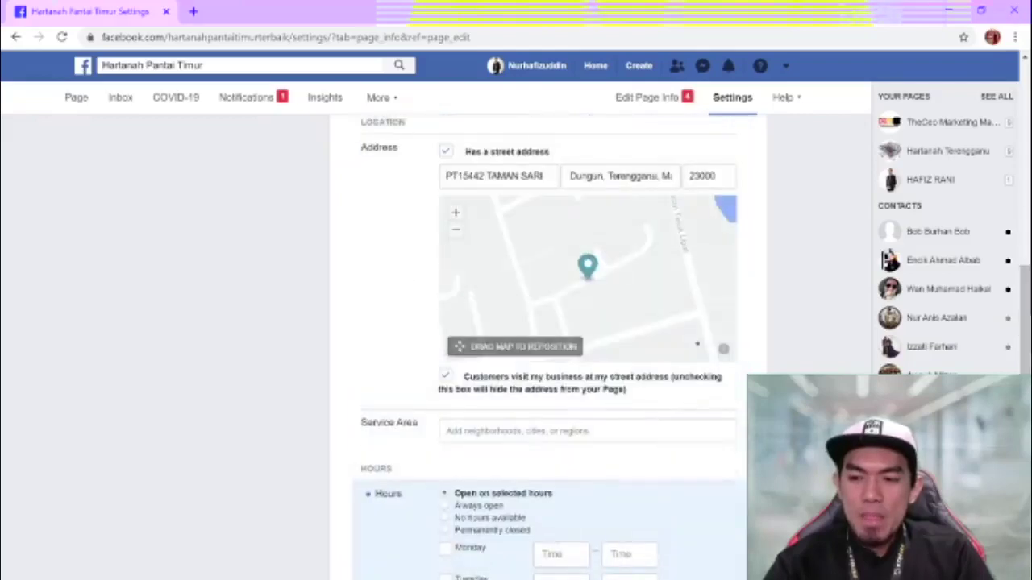
scroll(1029, 199, up, 8)
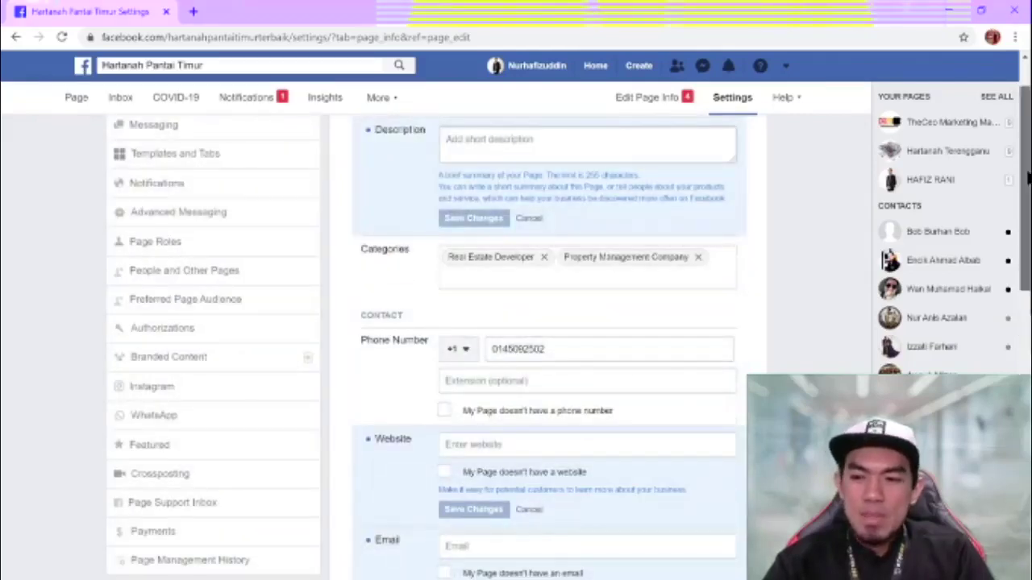
scroll(1026, 71, up, 1)
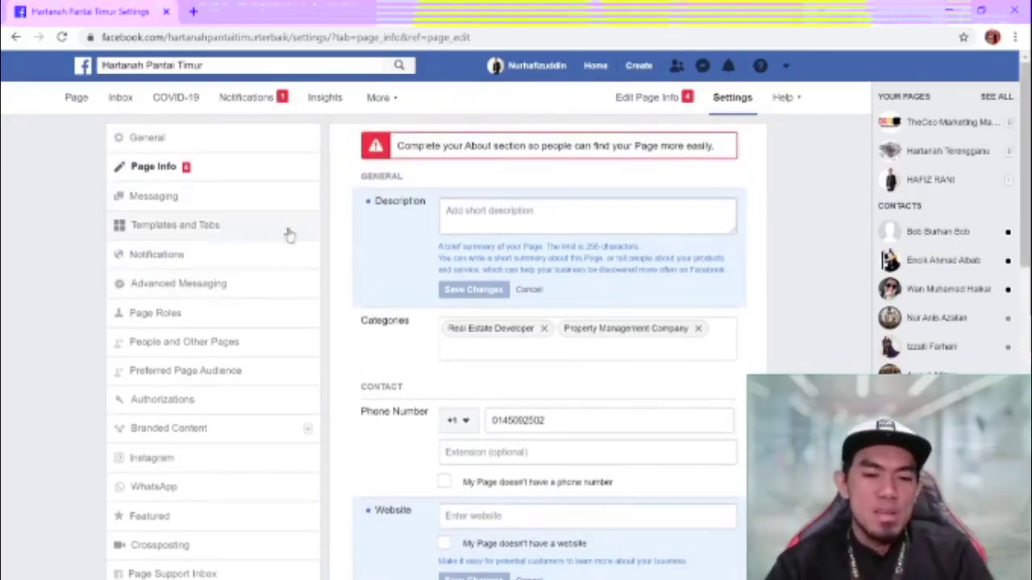
- Go to Page Roles and list the roles available for a new assignment
click(241, 317)
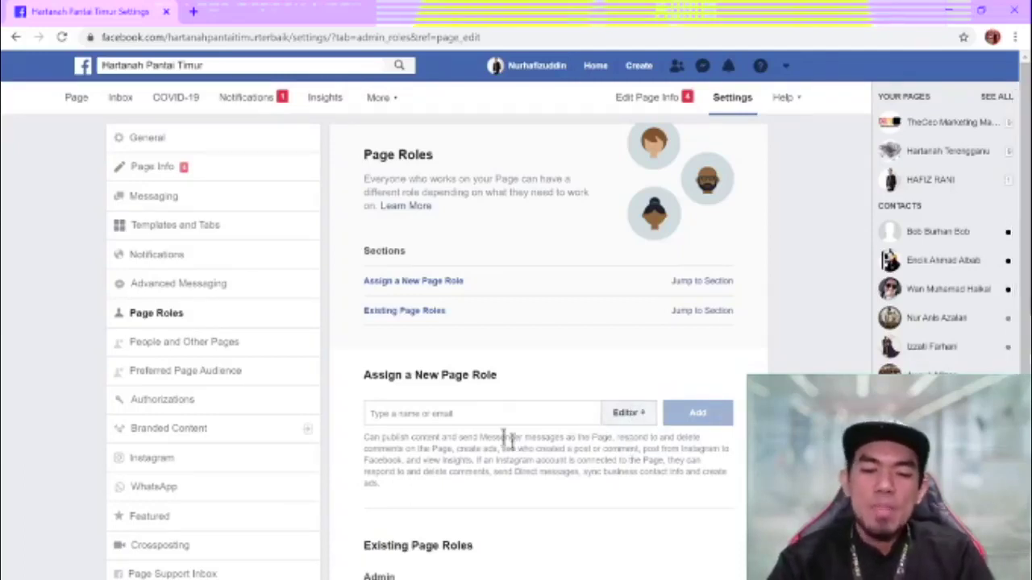
click(464, 414)
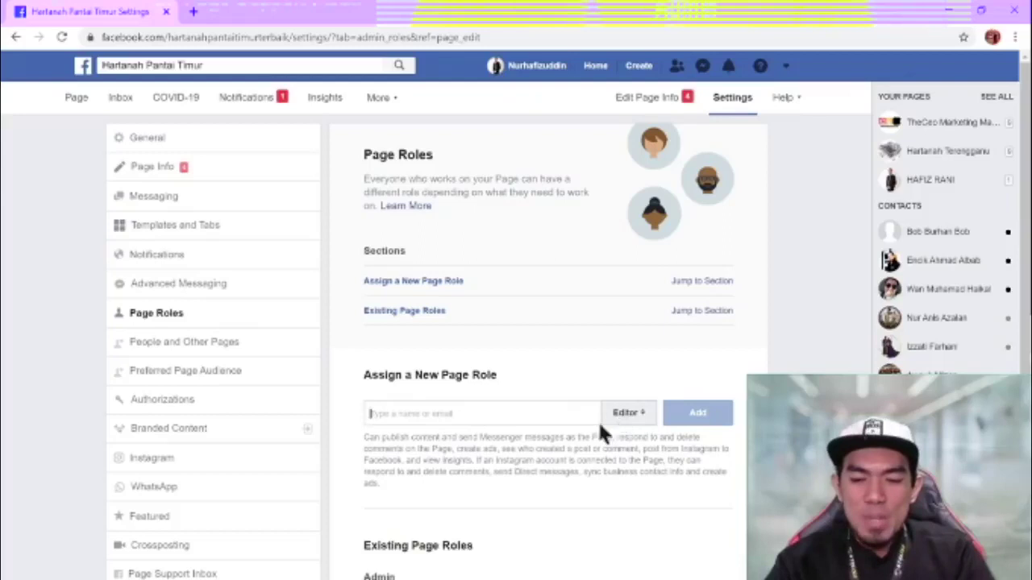
click(626, 415)
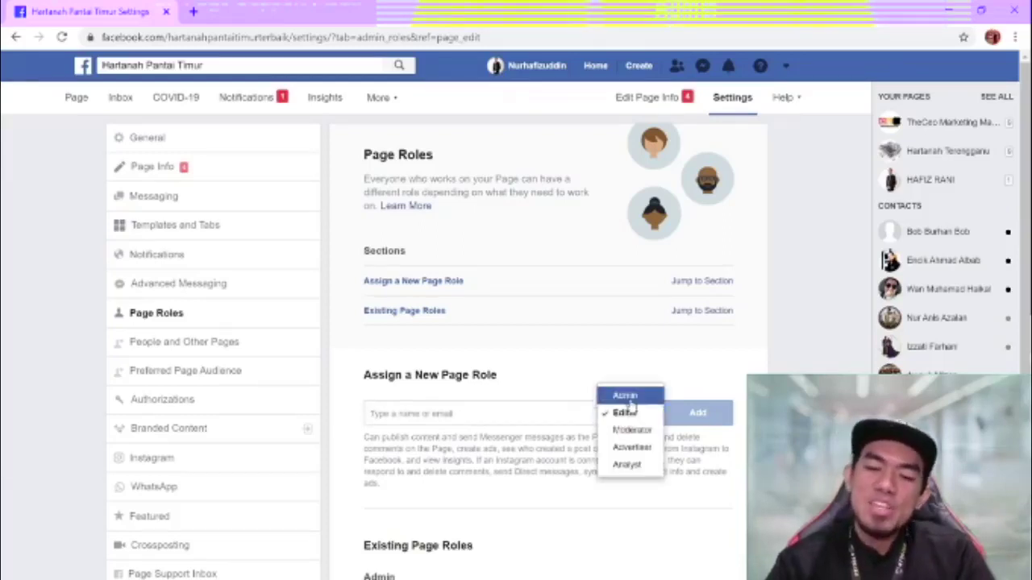
- Set the new role to Admin and enter a person's name, picking a suggestion
click(626, 396)
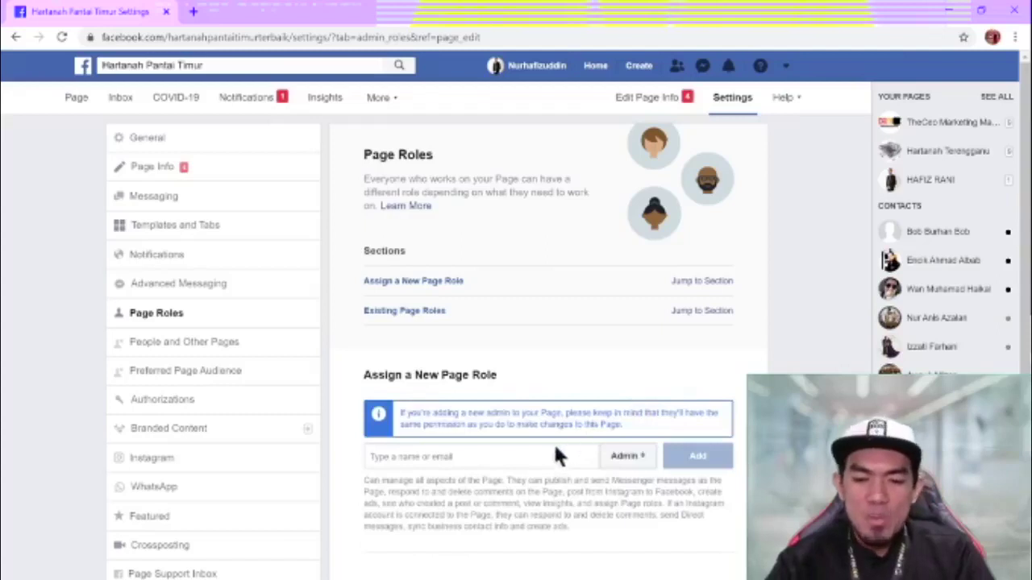
click(516, 457)
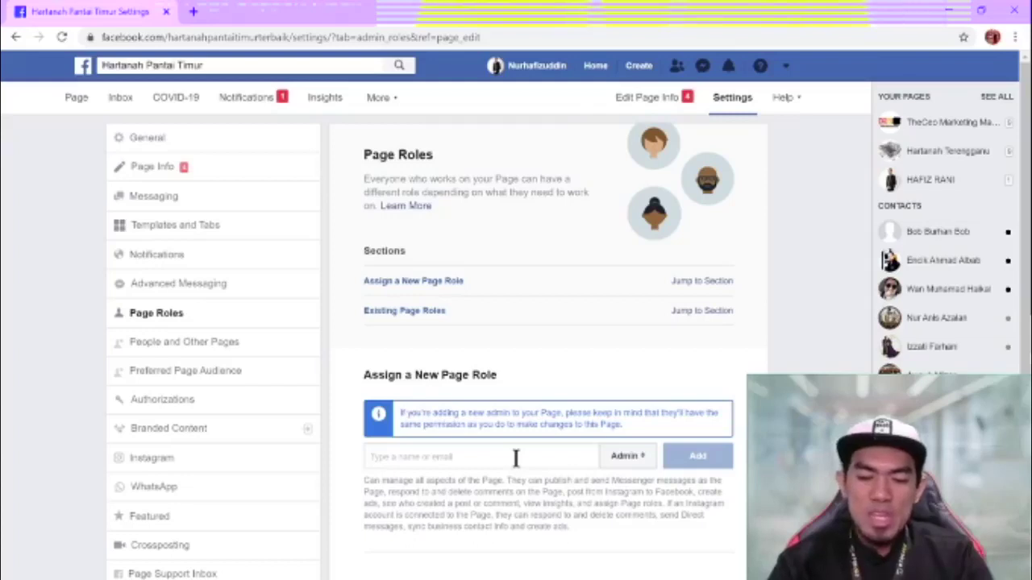
text(mizal)
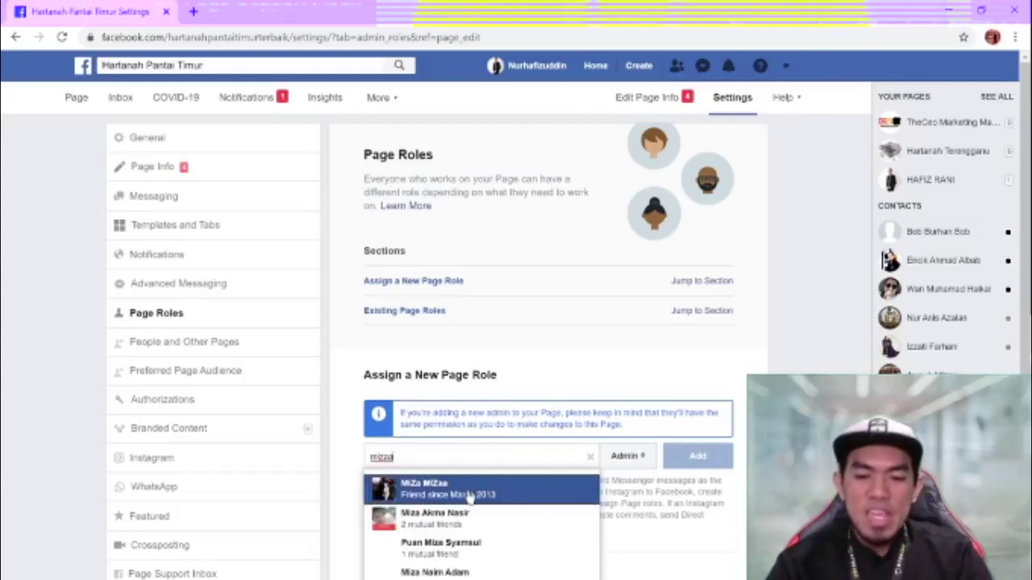
click(467, 487)
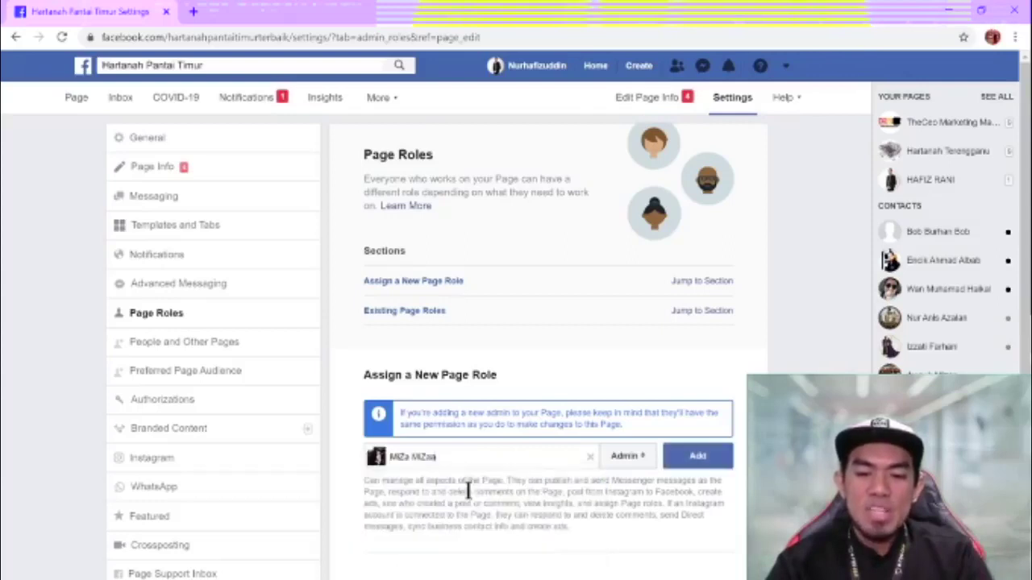
- Replace the wrongly picked person with the intended person's name and e-mail suggestion
triple_click(548, 457)
key(BackSpace)
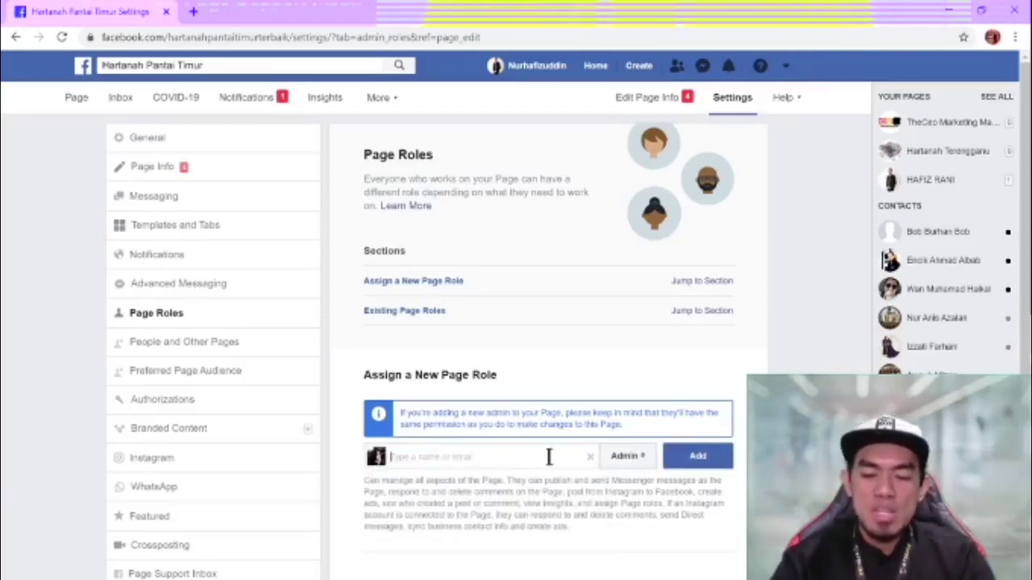
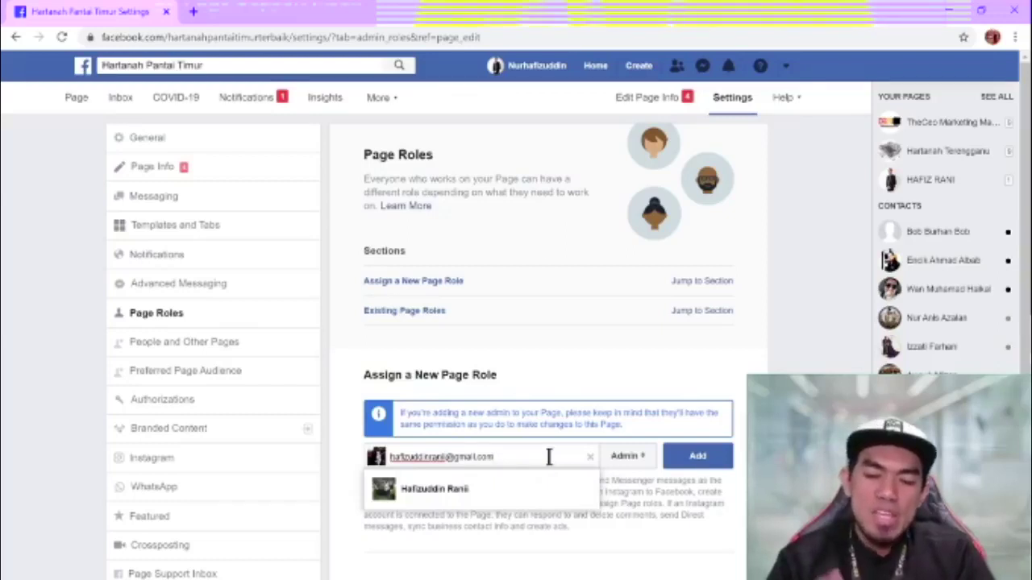
click(492, 490)
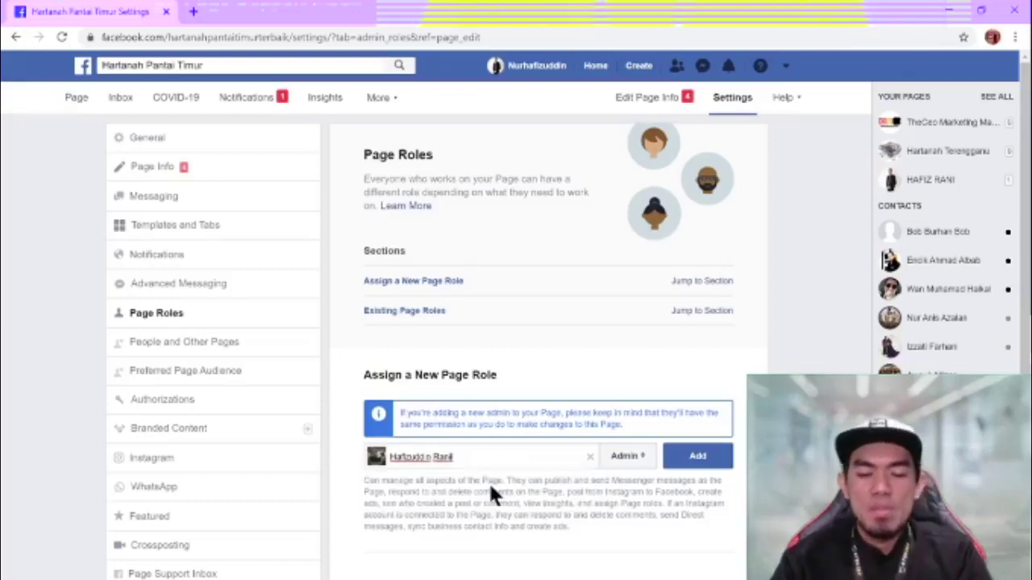